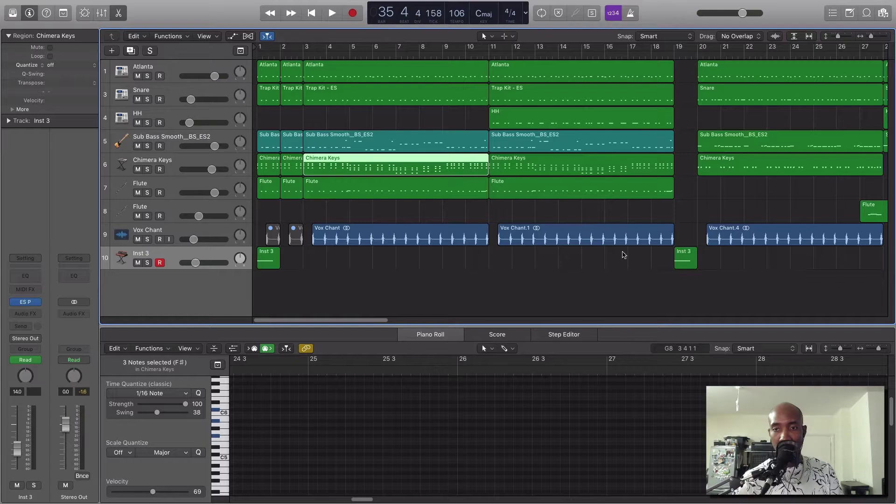
# Step: Play the arrangement from bar 1 through the end of the section at bar 36, then stop playback
pyautogui.moveTo(363, 320); pyautogui.dragTo(418, 320)
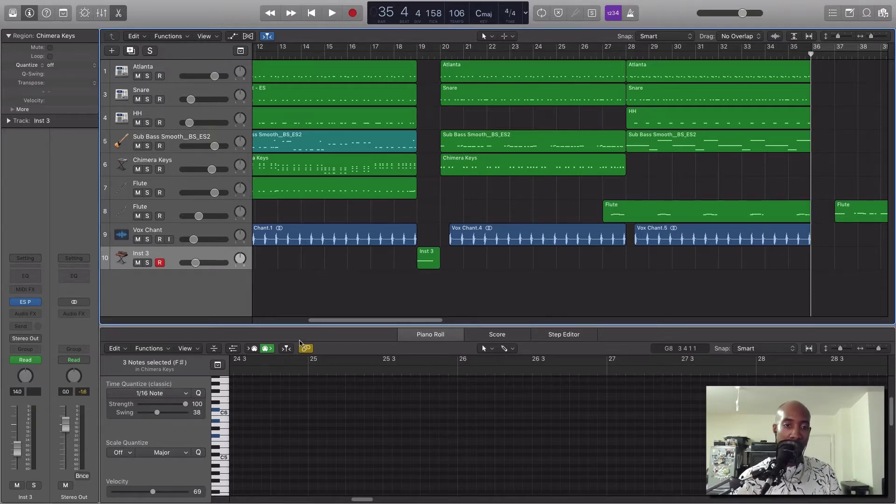
pyautogui.moveTo(332, 321); pyautogui.dragTo(278, 321)
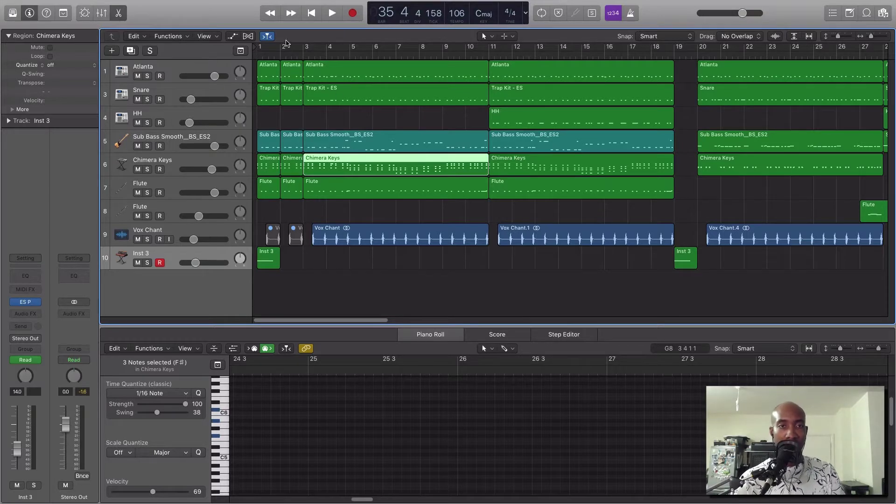
pyautogui.click(312, 13)
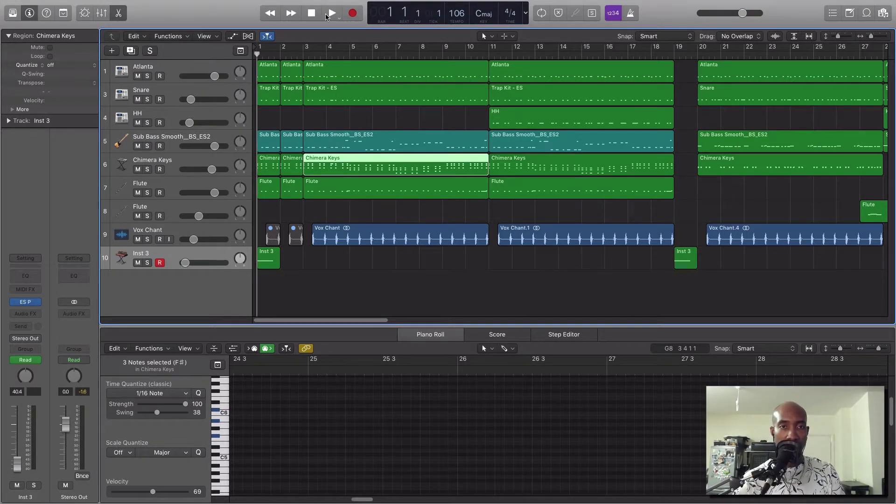
pyautogui.click(330, 13)
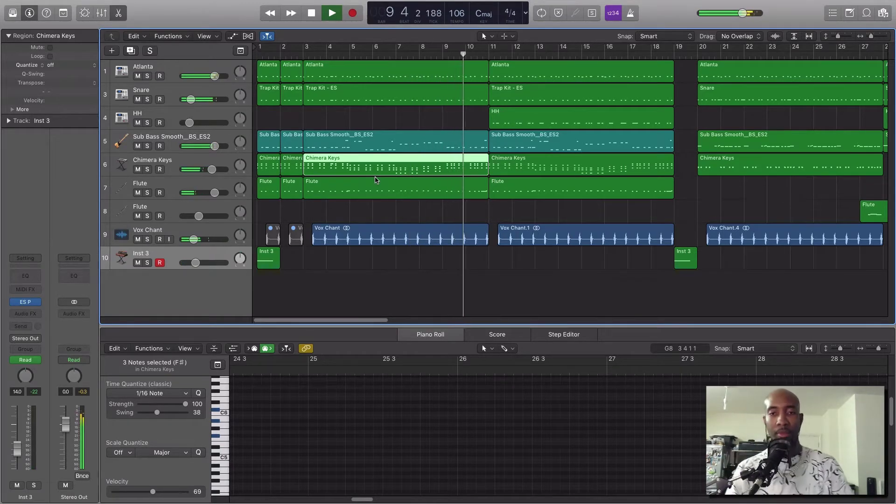
pyautogui.click(564, 174)
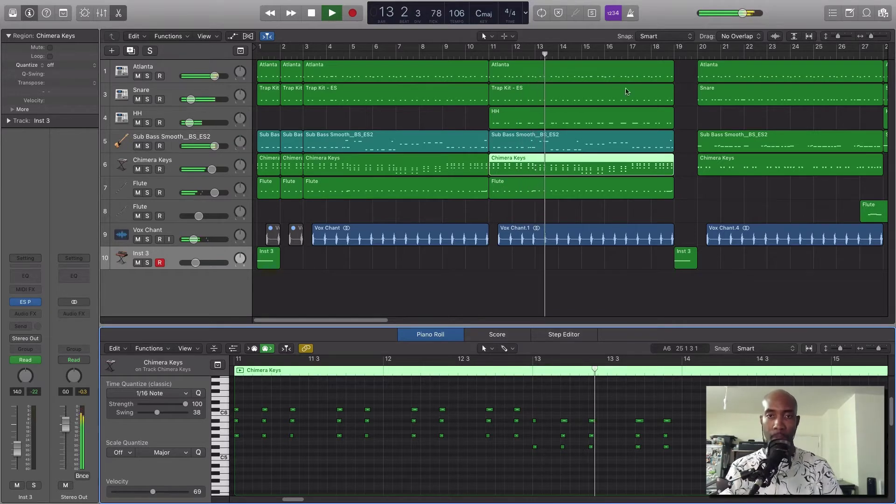
pyautogui.moveTo(353, 321); pyautogui.dragTo(407, 321)
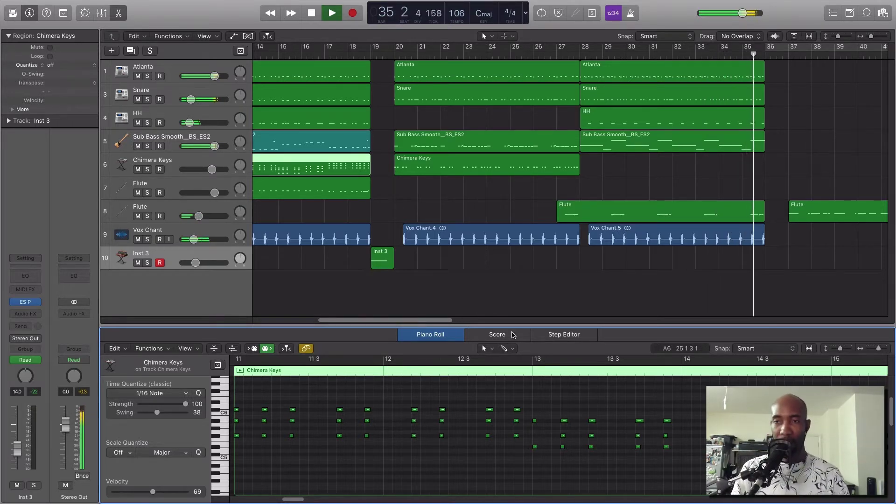
pyautogui.press('space')
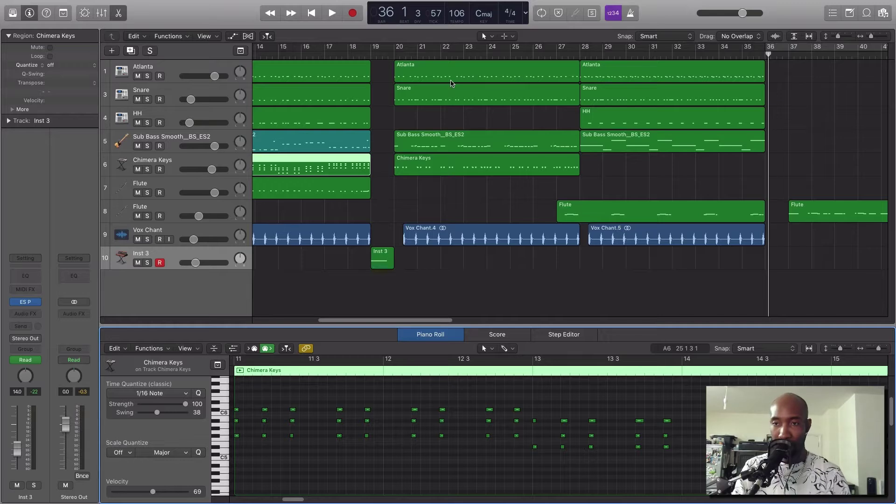
# Step: Compare the notes of the two Flute regions on track 8 and briefly audition the one starting at bar 37
pyautogui.click(811, 206)
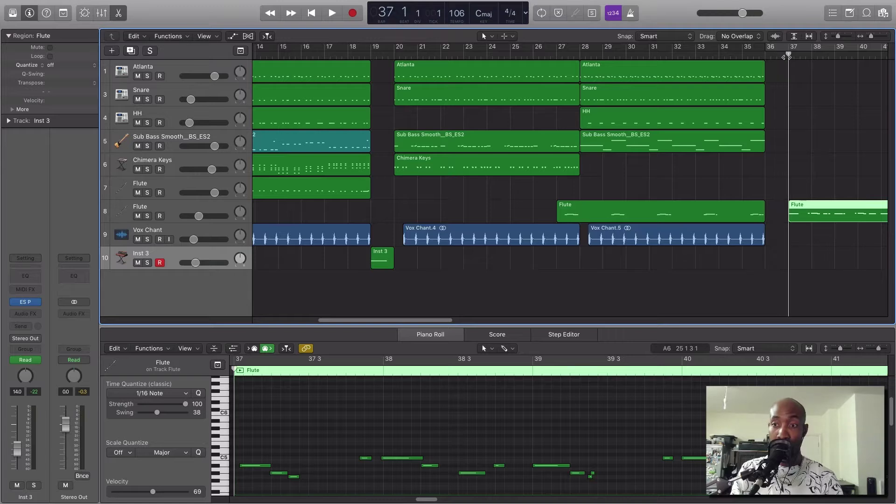
pyautogui.click(613, 213)
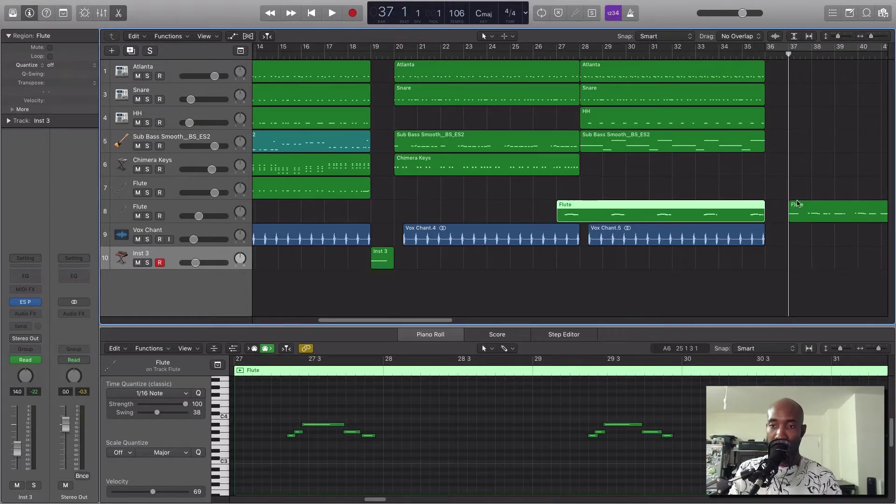
pyautogui.click(816, 209)
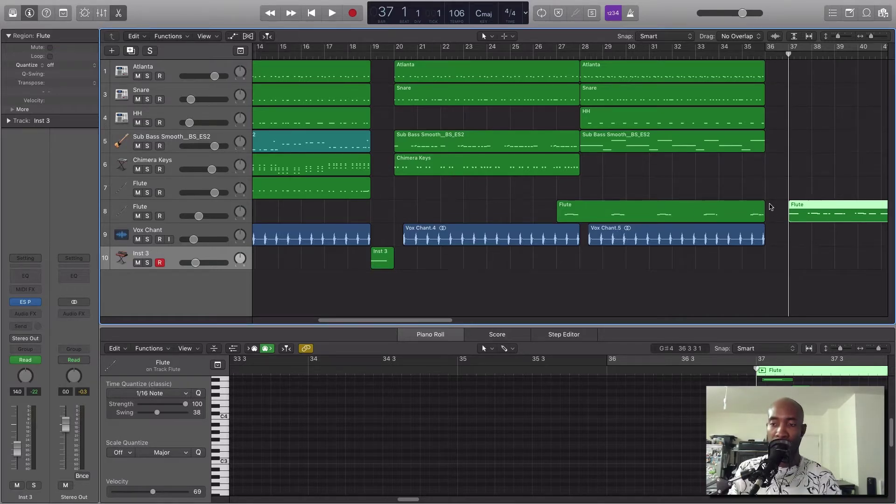
pyautogui.press('space')
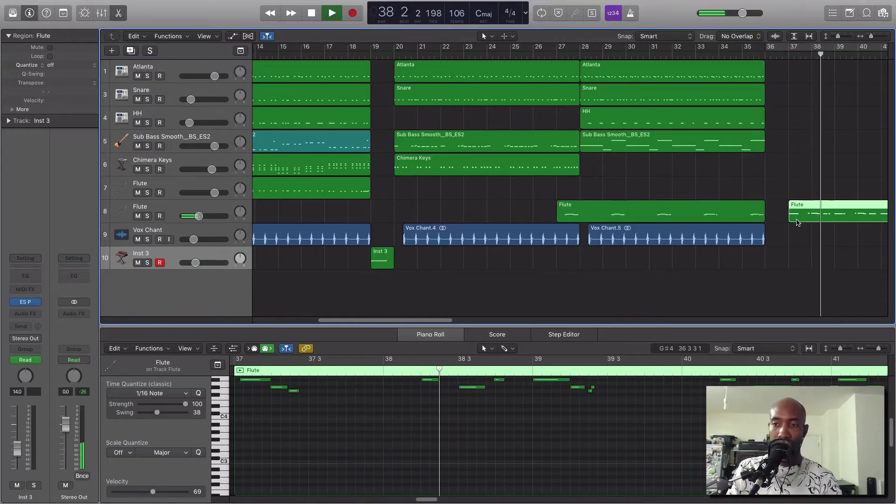
pyautogui.press('space')
pyautogui.hscroll(-5, 278, 315)
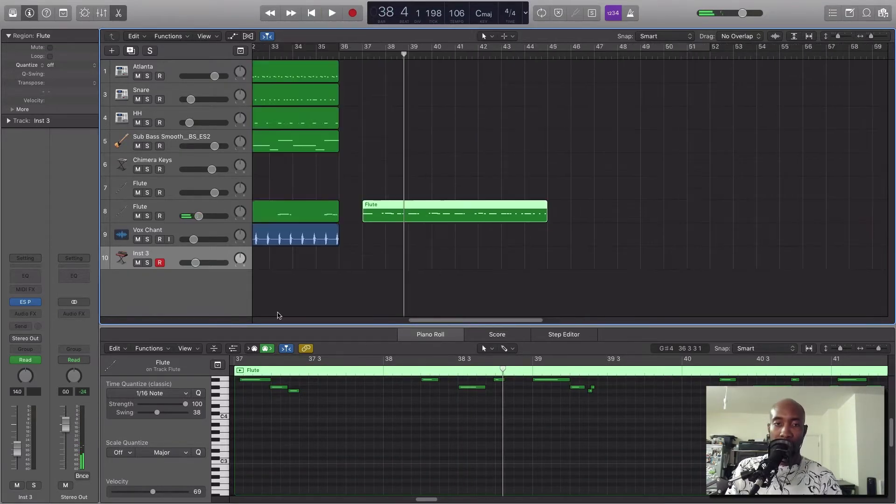
pyautogui.hscroll(-15, 275, 315)
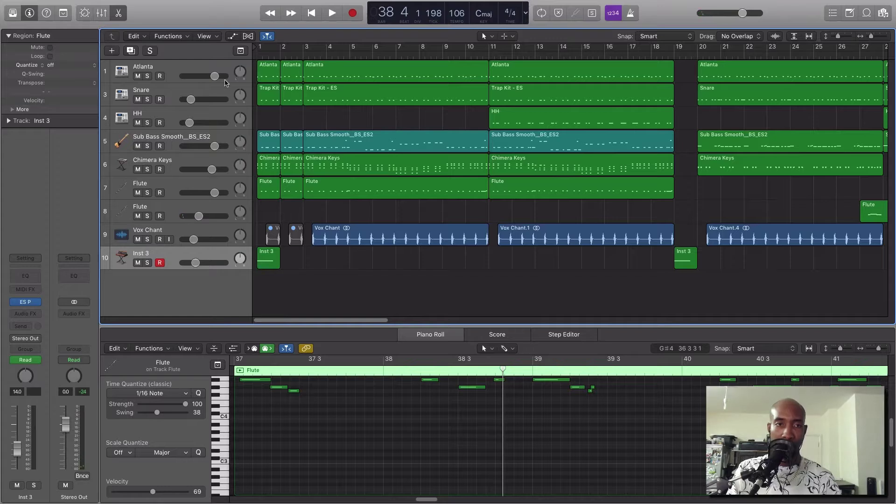
# Step: Show the Atlanta track's notes in the Piano Roll and audition its two upper drum sounds above C1
pyautogui.click(176, 70)
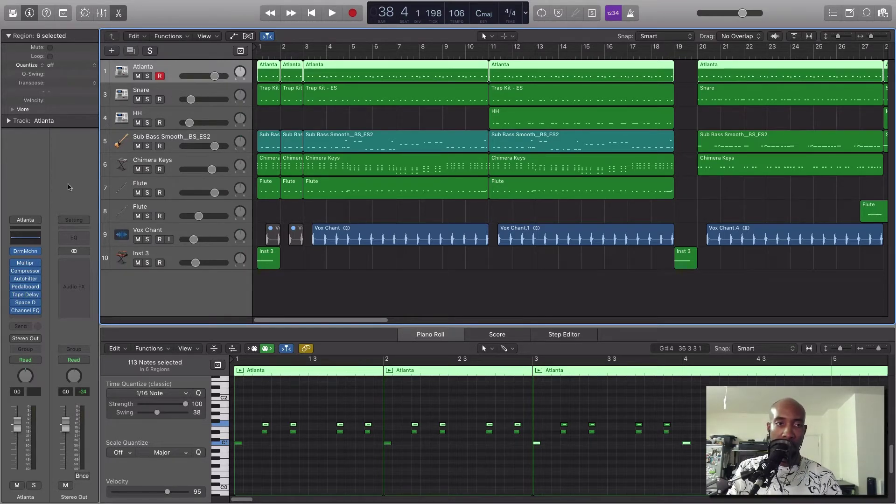
pyautogui.press('p')
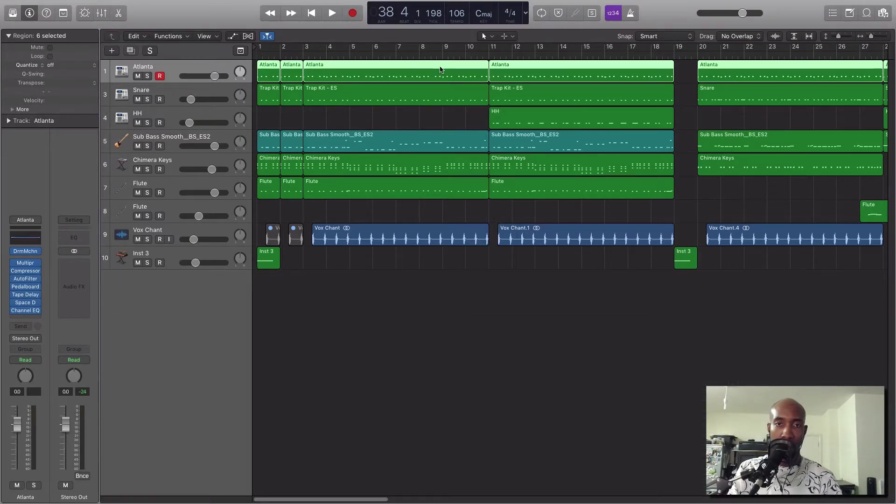
pyautogui.press('p')
pyautogui.click(217, 423)
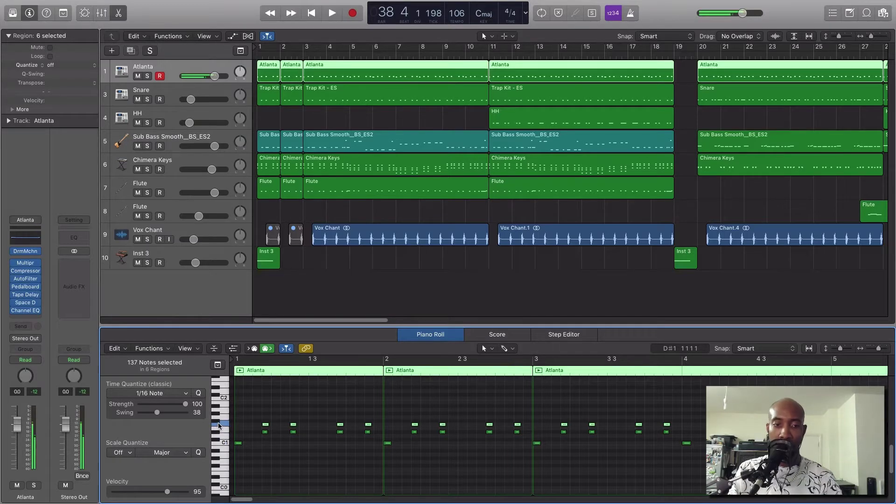
pyautogui.click(223, 433)
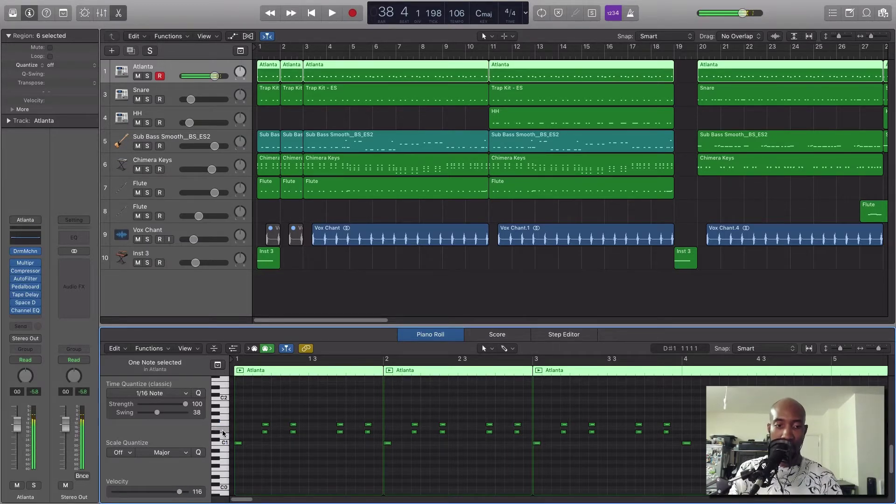
pyautogui.click(214, 433)
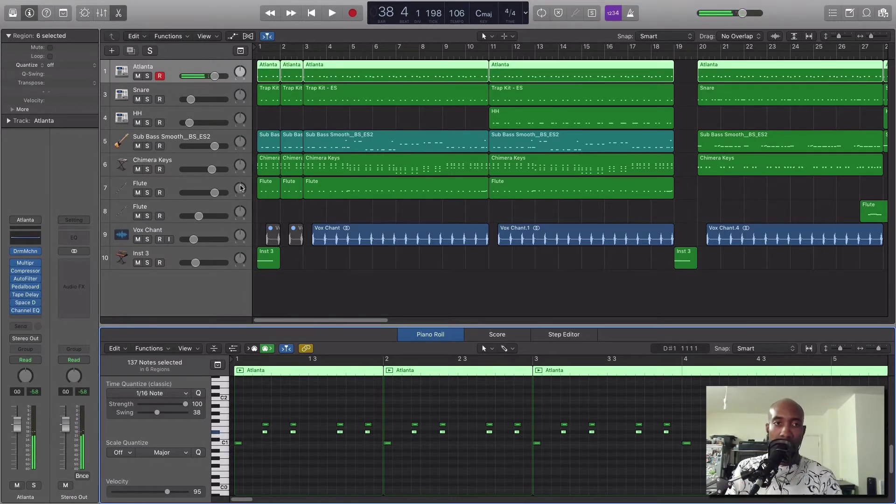
# Step: Show the Snare track's notes and audition its drum sound several times
pyautogui.click(198, 91)
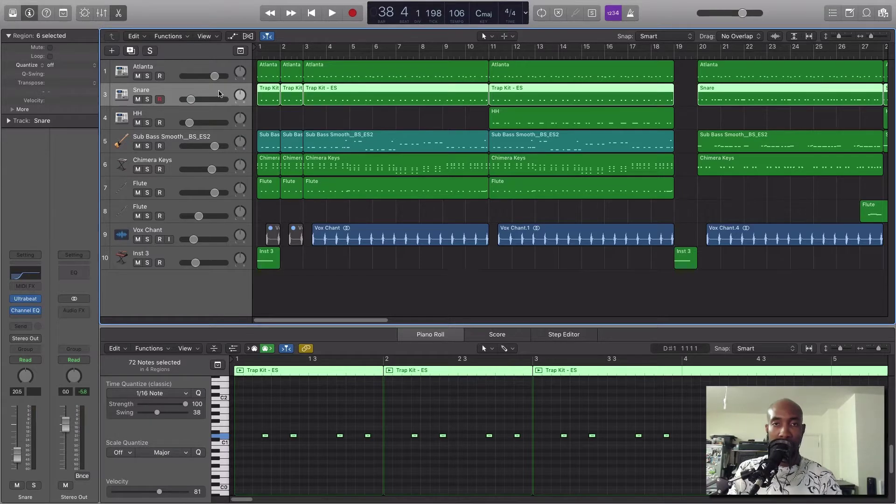
pyautogui.click(224, 439)
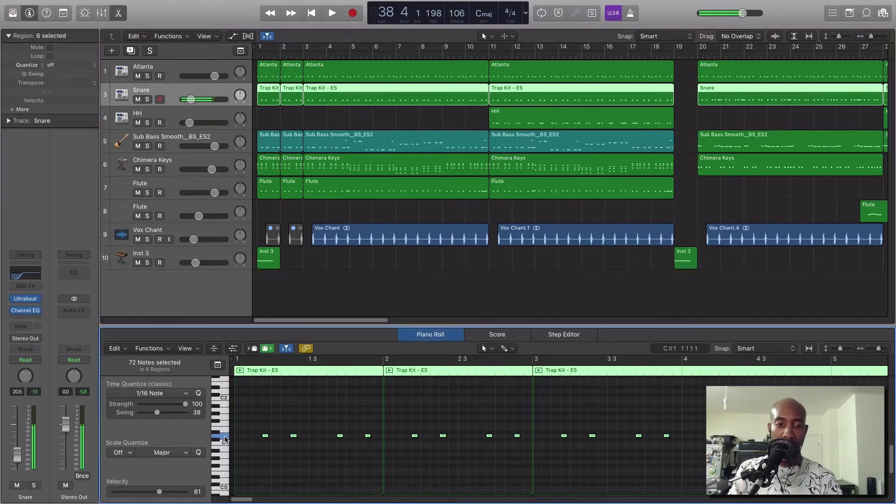
pyautogui.click(225, 438)
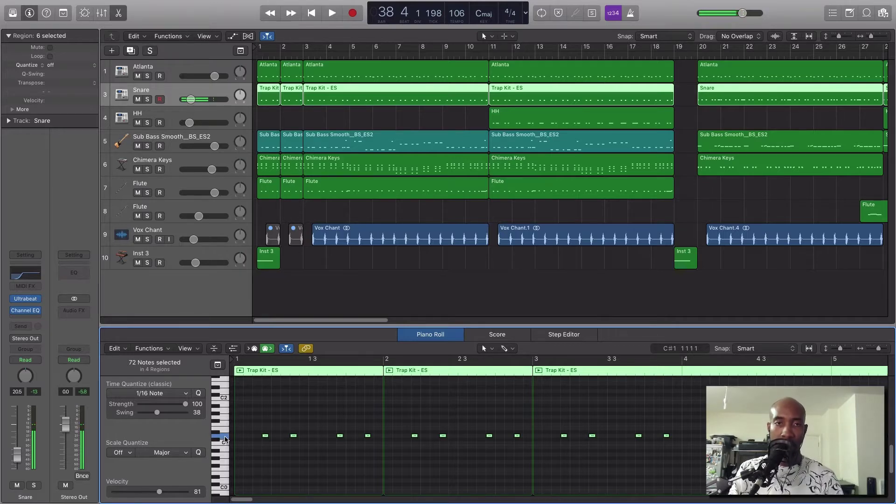
pyautogui.click(225, 438)
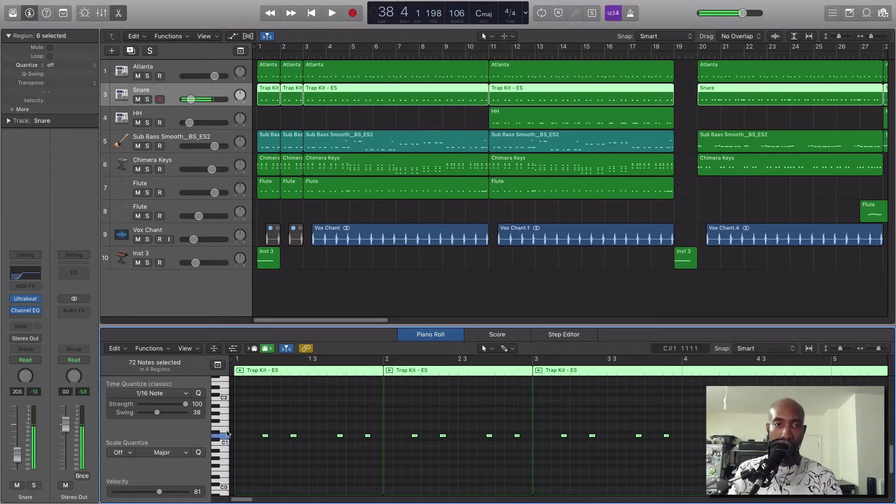
# Step: Solo the Atlanta and Snare tracks, play them together from bar 2, and clear both solos
pyautogui.click(148, 76)
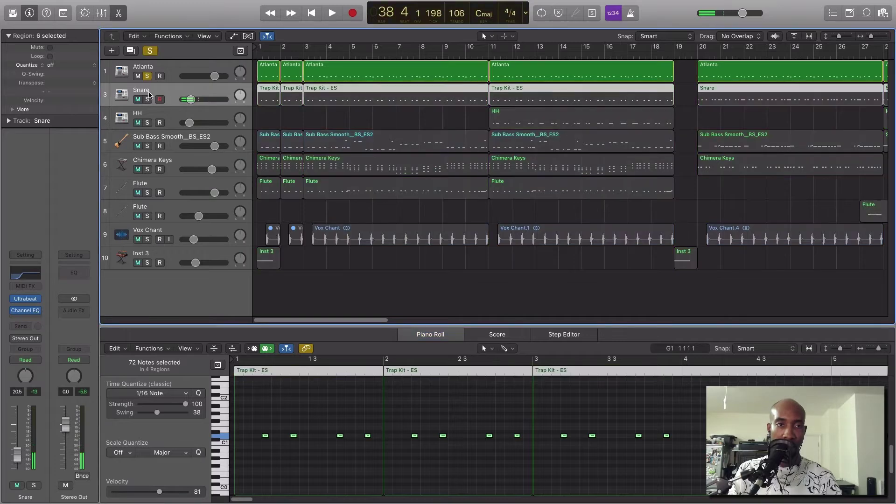
pyautogui.click(148, 100)
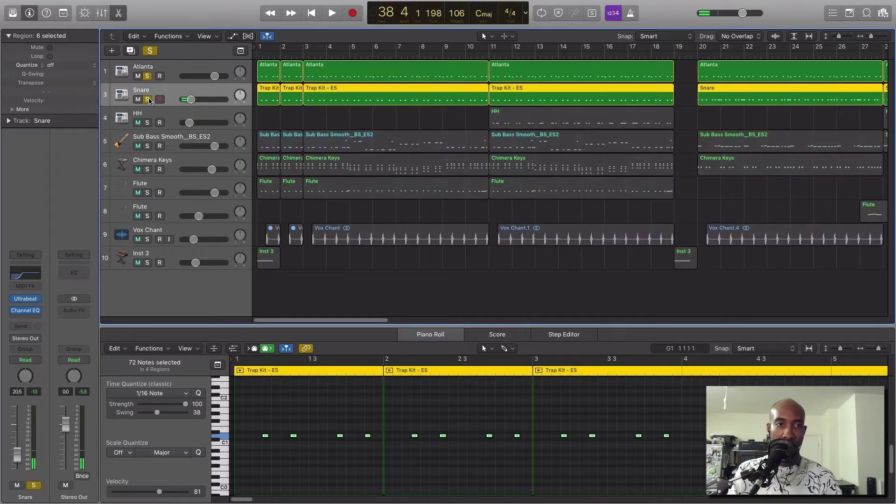
pyautogui.click(282, 51)
pyautogui.press('space')
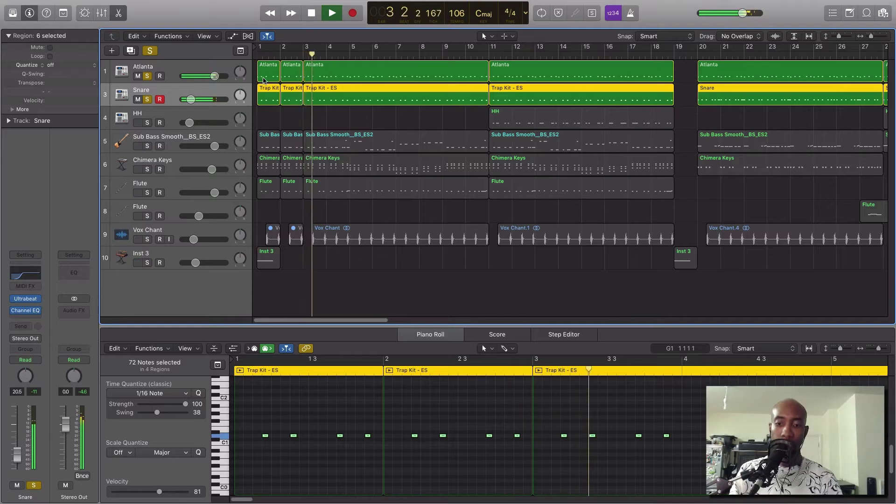
pyautogui.press('space')
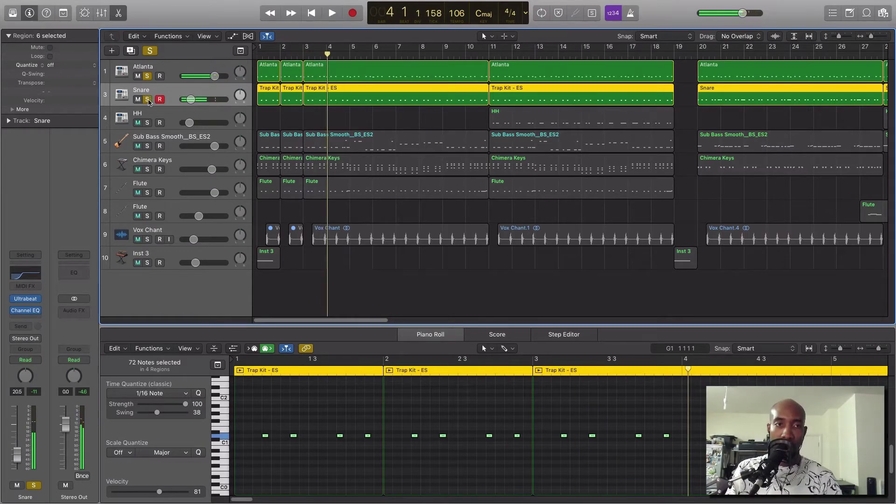
pyautogui.click(147, 99)
# Step: Examine the Atlanta track's C1 notes by selecting them all, and display the Snare track's notes for comparison
pyautogui.click(204, 75)
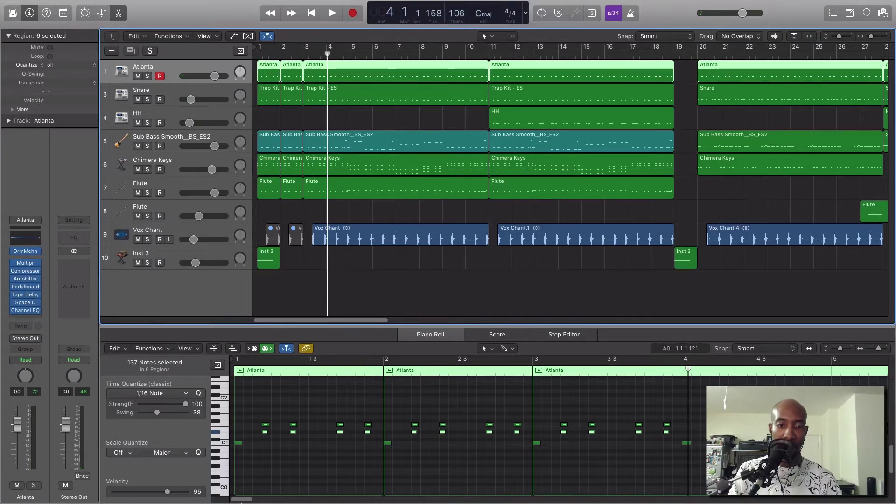
pyautogui.click(225, 445)
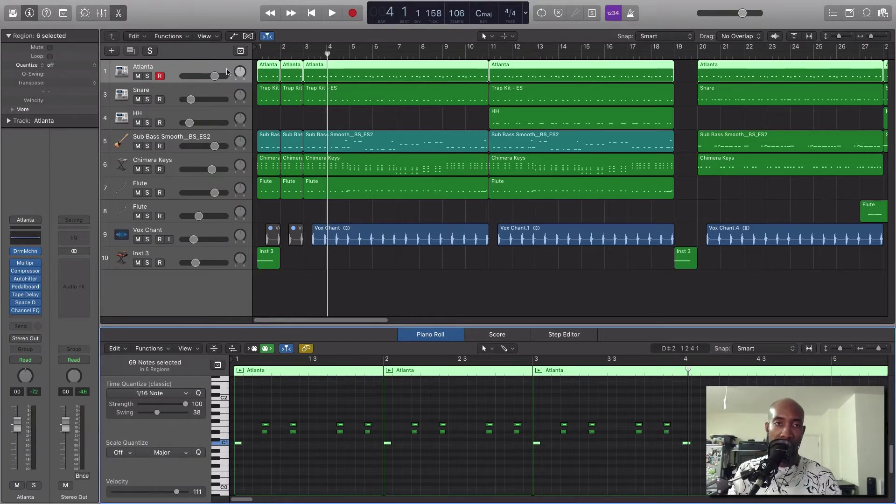
pyautogui.click(216, 92)
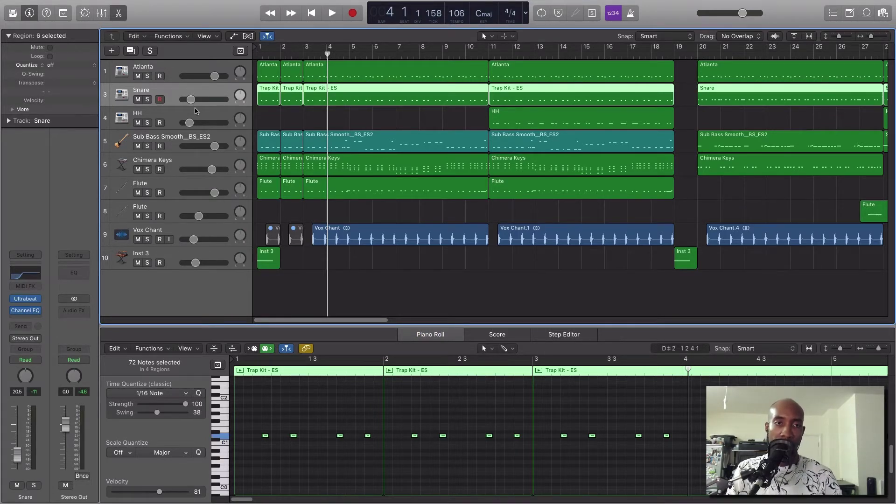
# Step: Select the HH track, play from bar 11, and solo HH during playback
pyautogui.click(162, 115)
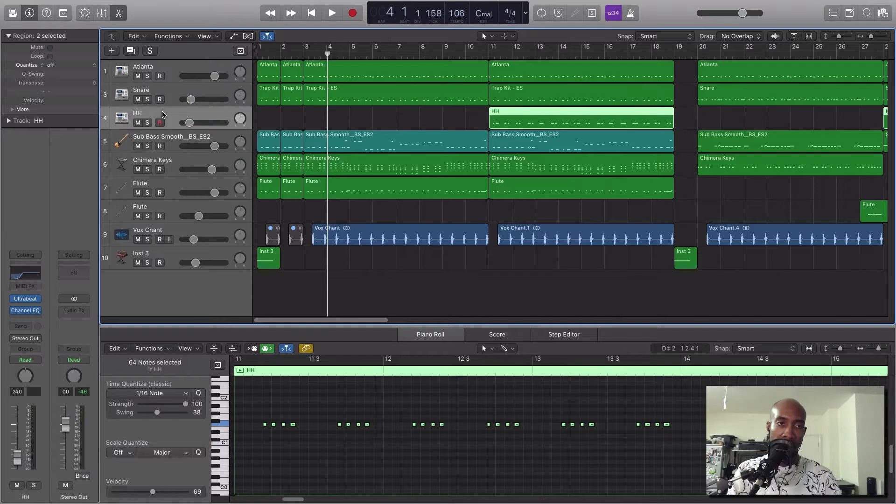
pyautogui.click(487, 53)
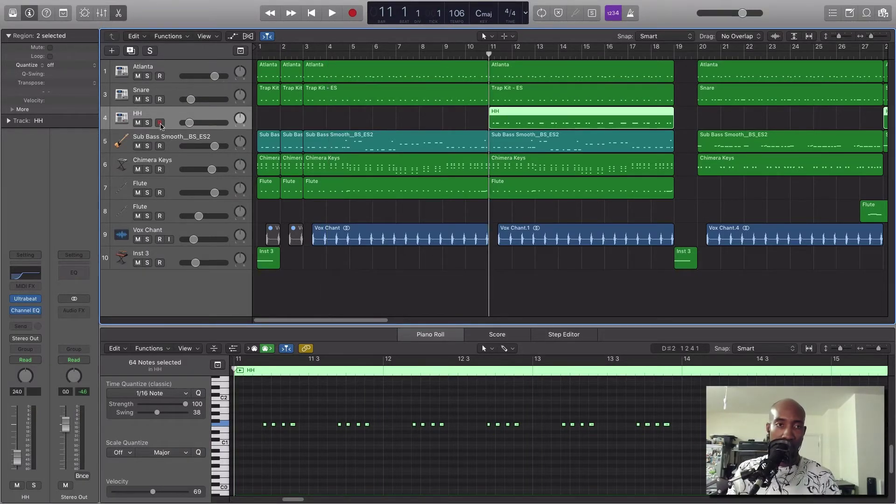
pyautogui.press('space')
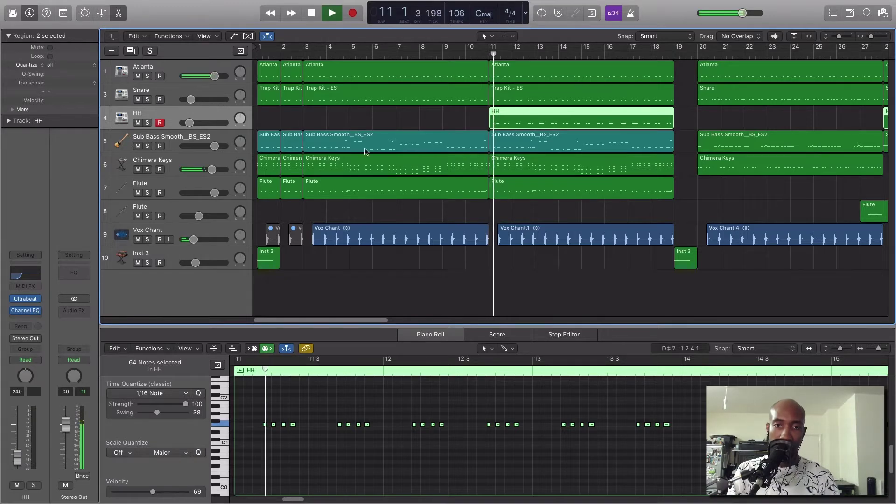
pyautogui.click(147, 125)
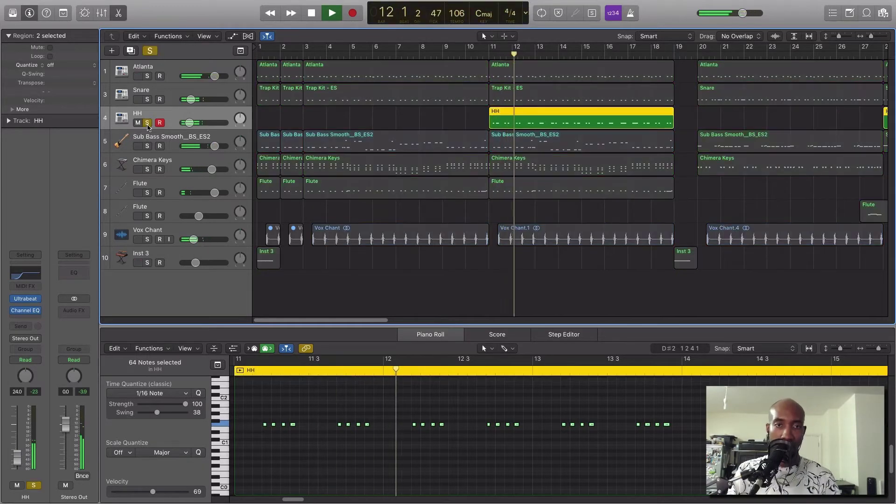
# Step: Clear the solo and mute the HH track, stop playback, and keep HH selected
pyautogui.press('m')
pyautogui.press('space')
pyautogui.click(169, 96)
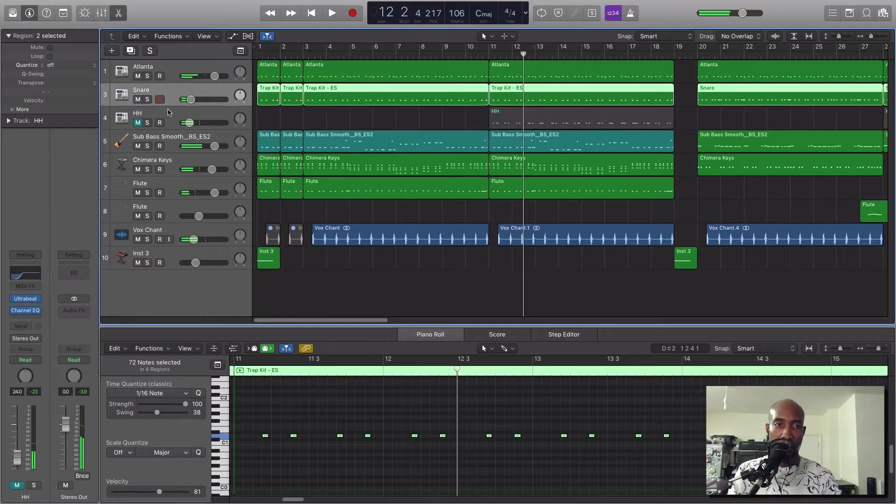
pyautogui.click(164, 113)
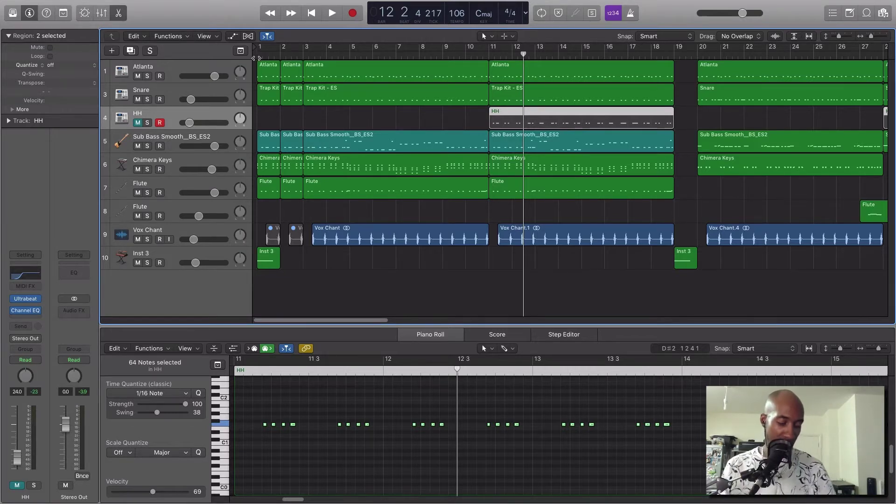
# Step: Unmute the HH track, and view the Sub Bass Smooth track's EXS24 instrument before closing its window
pyautogui.click(138, 123)
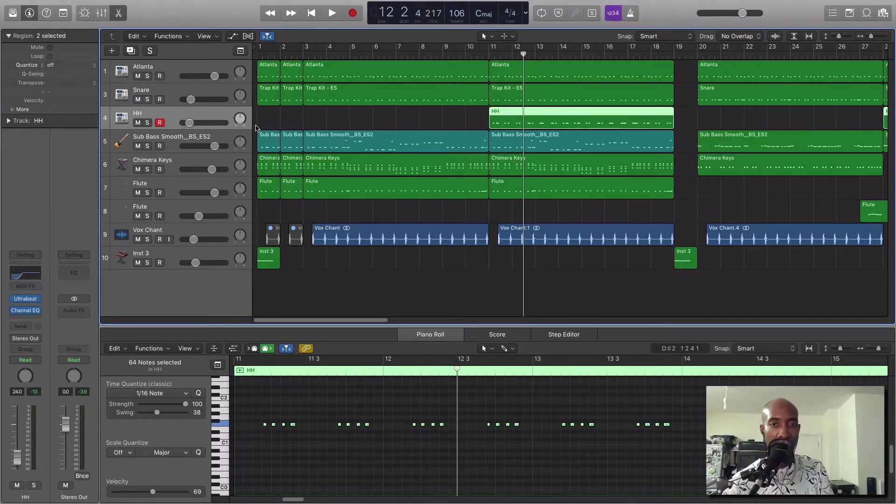
pyautogui.click(168, 136)
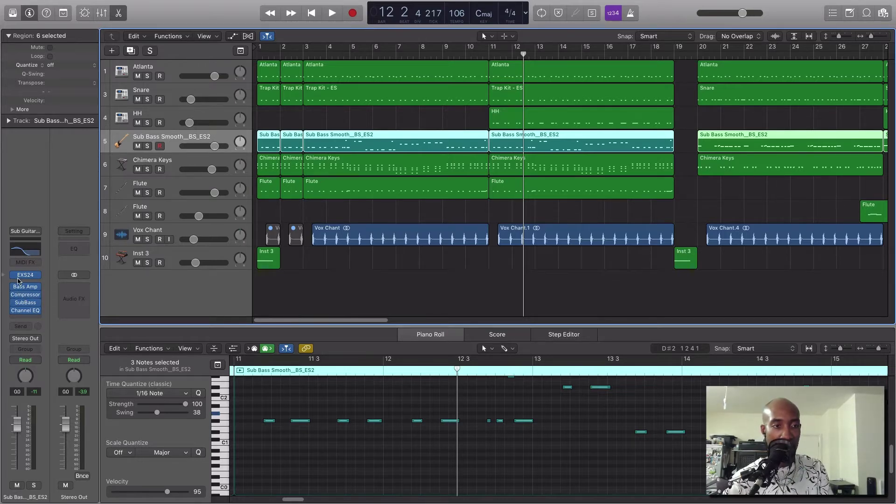
pyautogui.moveTo(24, 277)
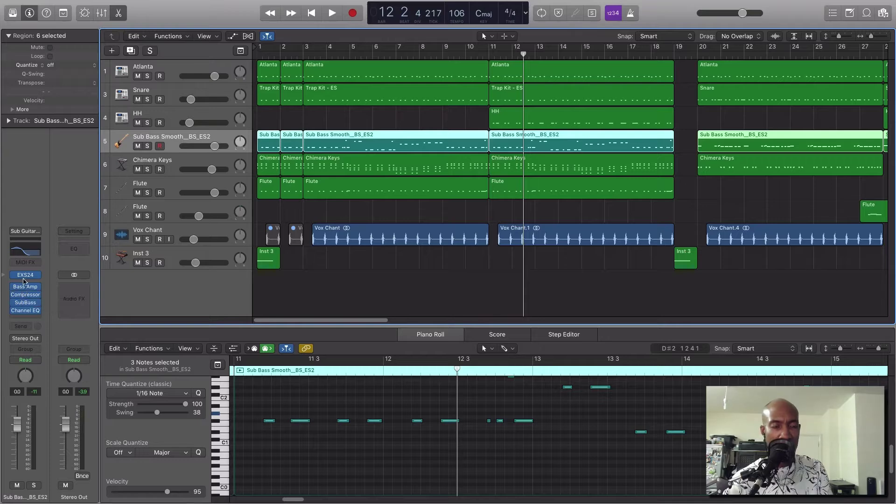
pyautogui.click(24, 276)
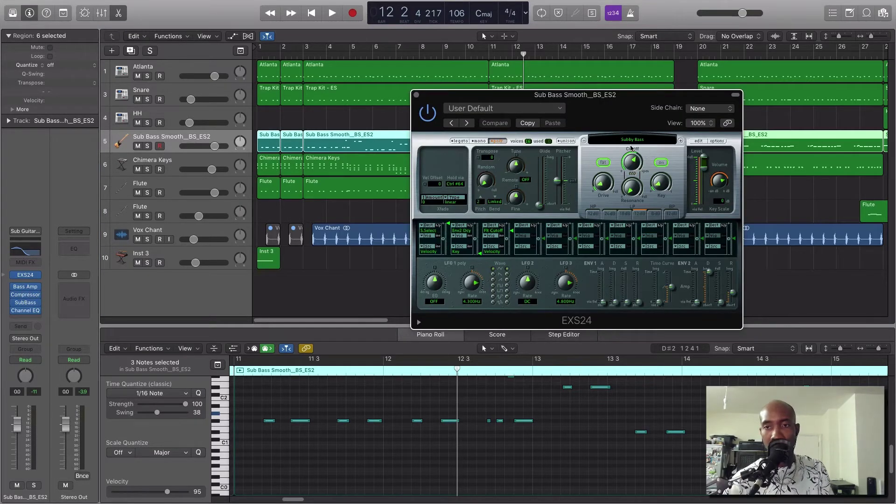
pyautogui.click(417, 96)
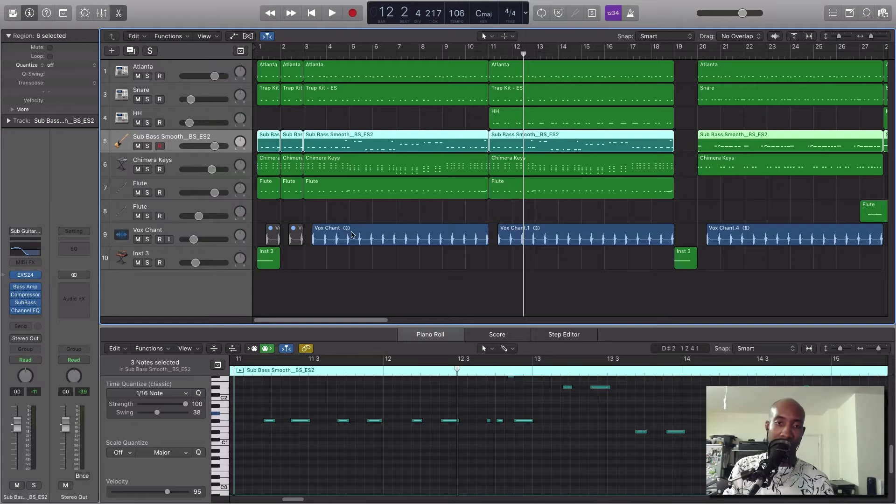
pyautogui.moveTo(27, 276)
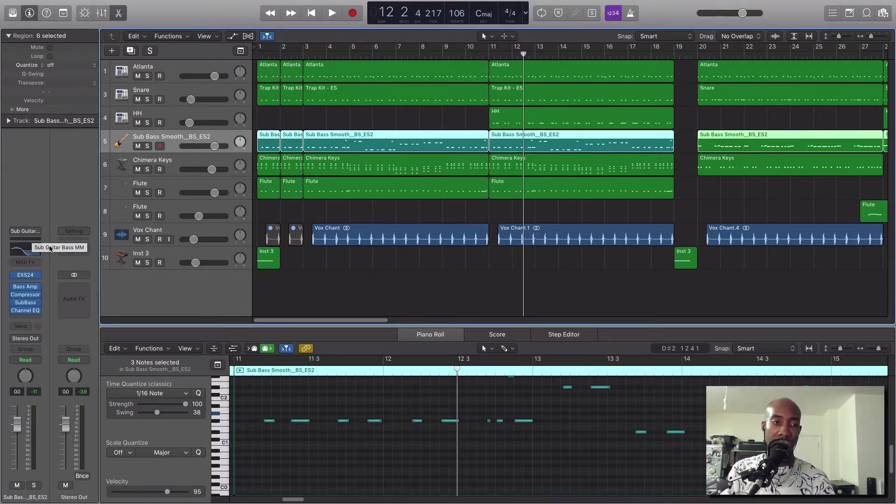
# Step: Select the Chimera Keys track, view its Alchemy instrument preset, and close the instrument window
pyautogui.click(181, 162)
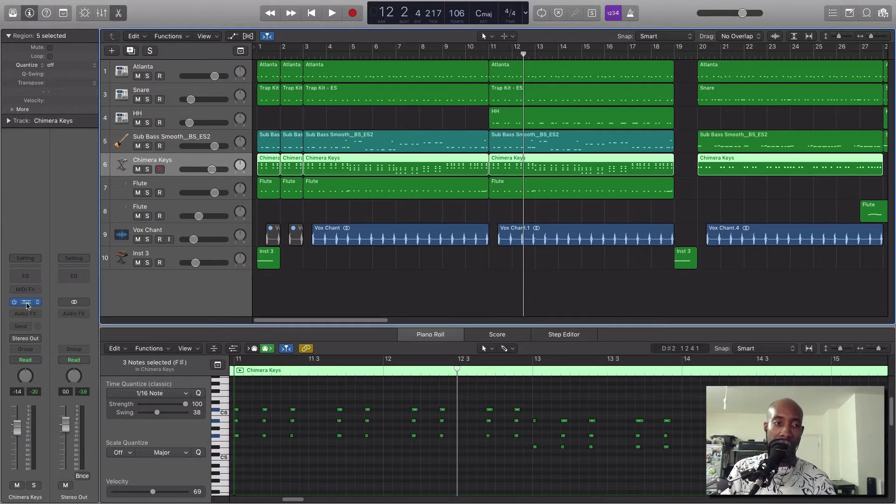
pyautogui.press('v')
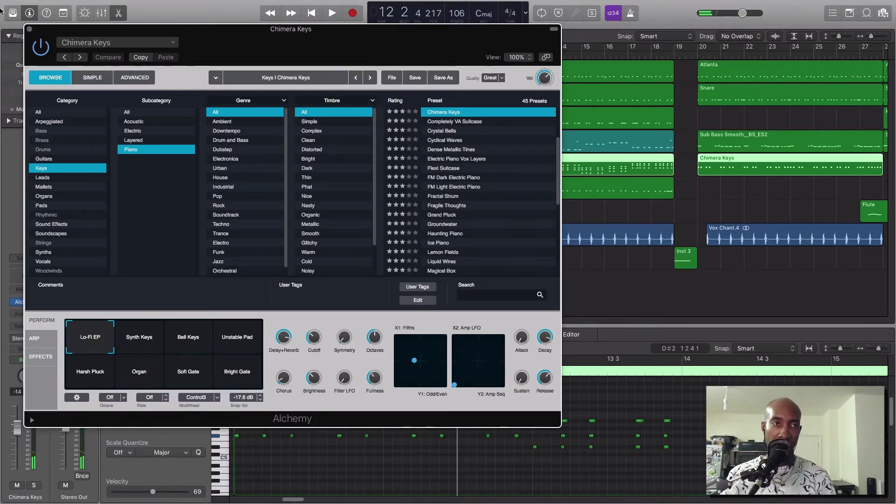
pyautogui.click(29, 30)
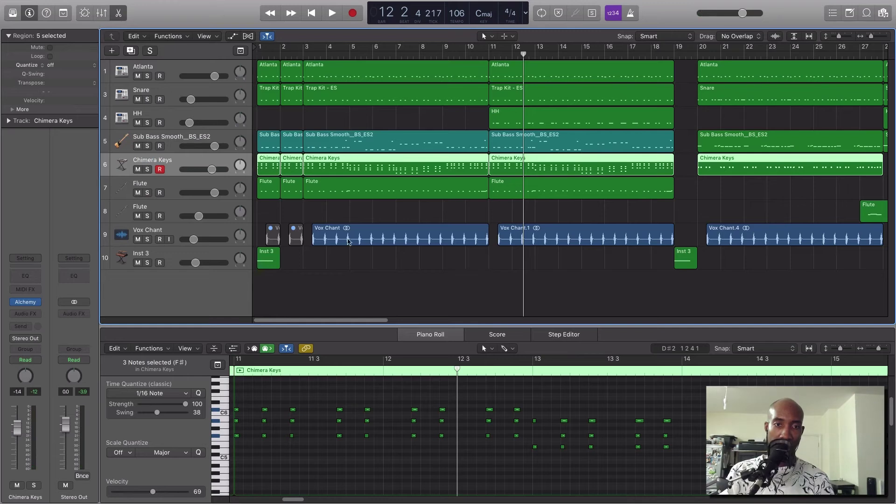
# Step: Hide and reopen the Piano Roll for Chimera Keys, and move the playhead to just after the start of bar 12
pyautogui.press('e')
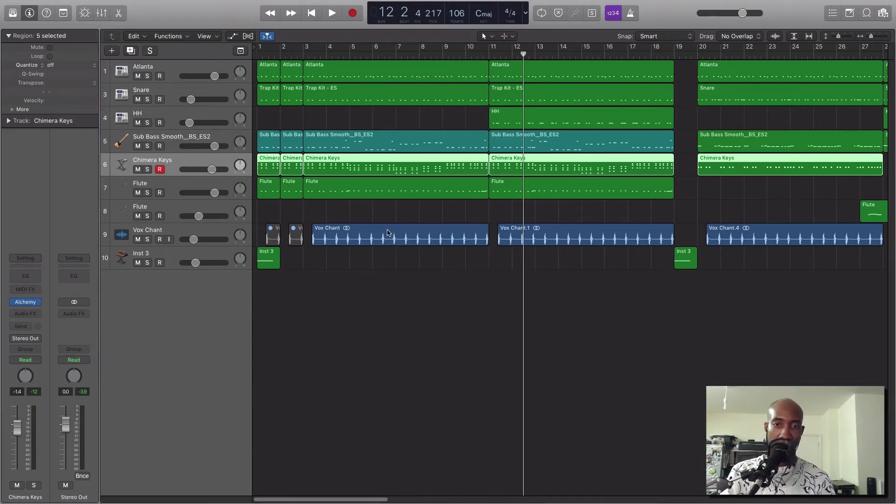
pyautogui.press('e')
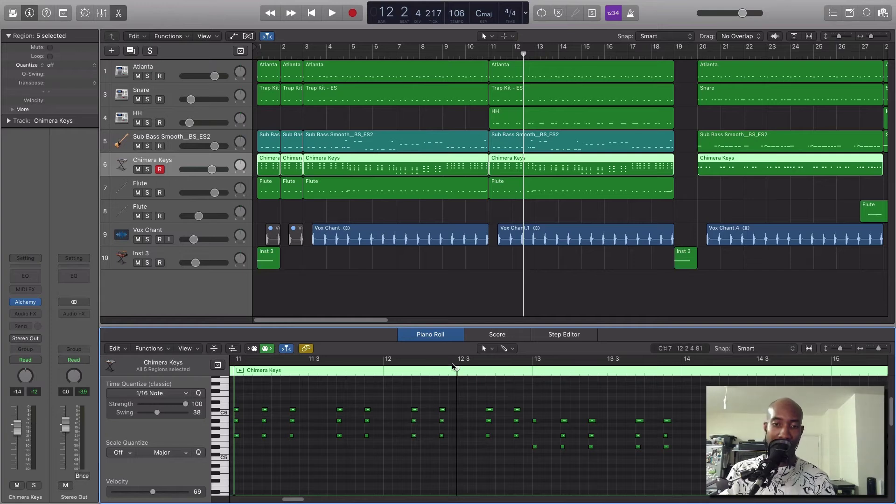
pyautogui.click(308, 369)
pyautogui.moveTo(308, 369); pyautogui.dragTo(443, 369)
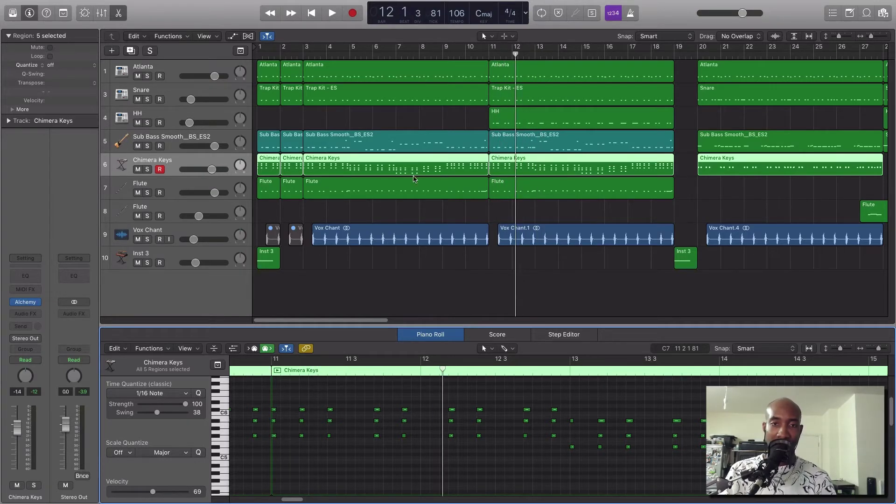
# Step: Examine the Chimera Keys region starting at bar 3, highlighting the three-note chord in the second half of bar 3 and clearing the selection
pyautogui.click(443, 182)
pyautogui.click(430, 165)
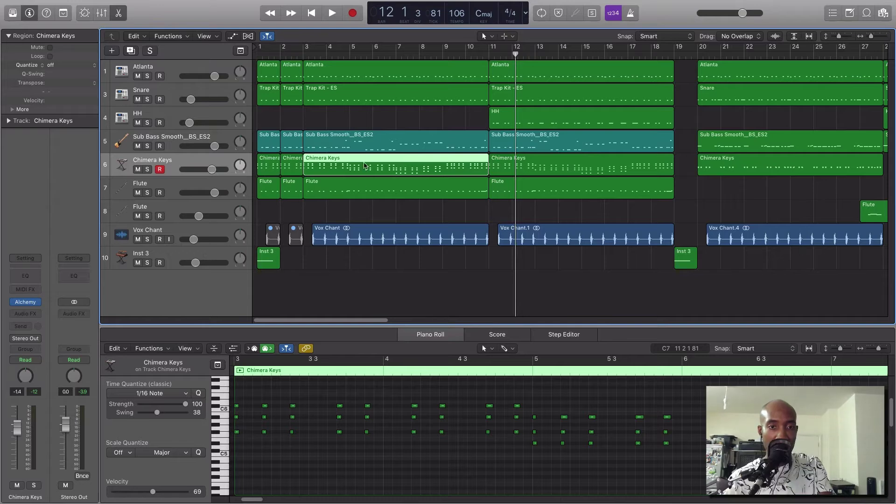
pyautogui.moveTo(254, 499)
pyautogui.mouseDown()
pyautogui.moveTo(269, 500)
pyautogui.moveTo(258, 500)
pyautogui.mouseUp()
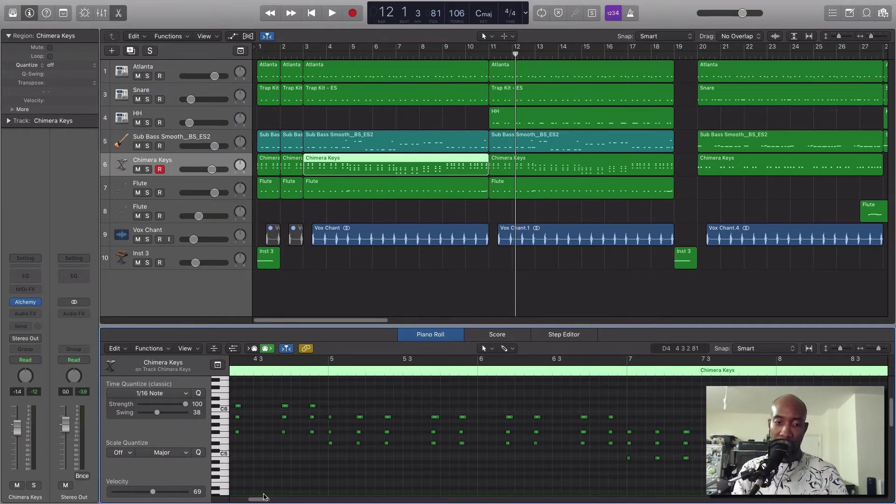
pyautogui.moveTo(260, 498); pyautogui.dragTo(251, 500)
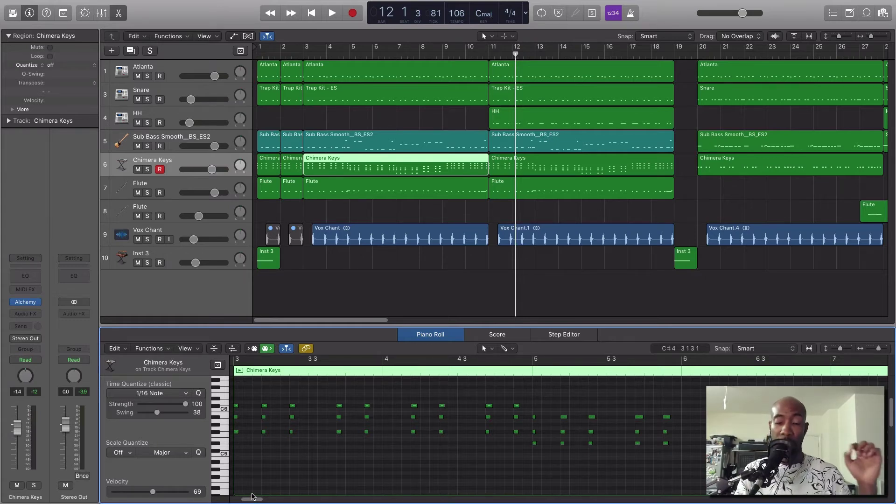
pyautogui.moveTo(334, 397); pyautogui.dragTo(345, 439)
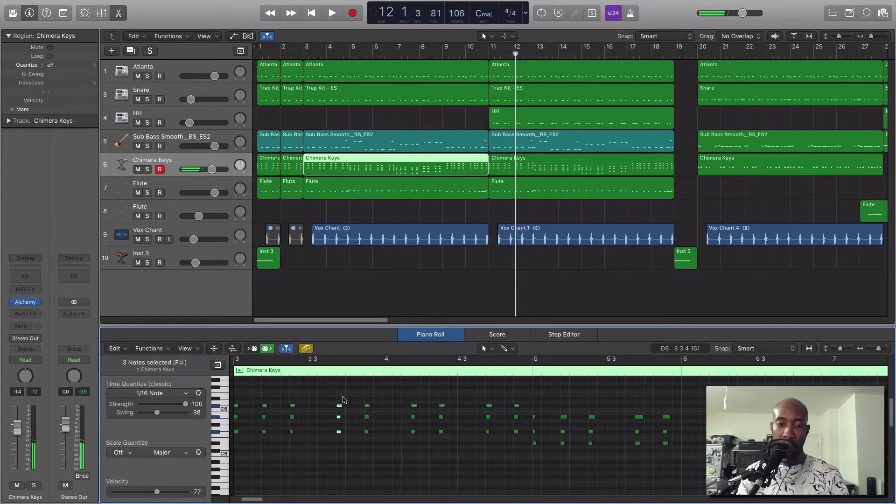
pyautogui.moveTo(341, 405); pyautogui.dragTo(340, 408)
pyautogui.click(342, 427)
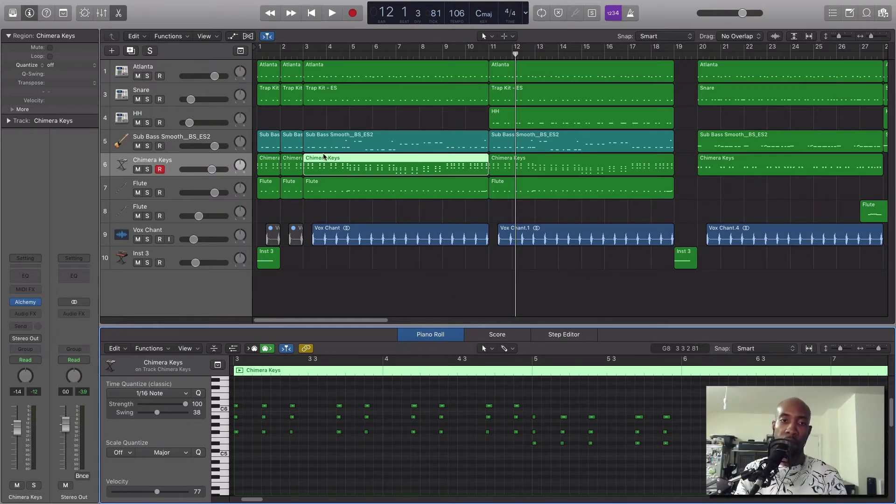
# Step: Select the first Flute track, view its EXS24 instrument, and close the instrument window
pyautogui.click(338, 188)
pyautogui.click(224, 183)
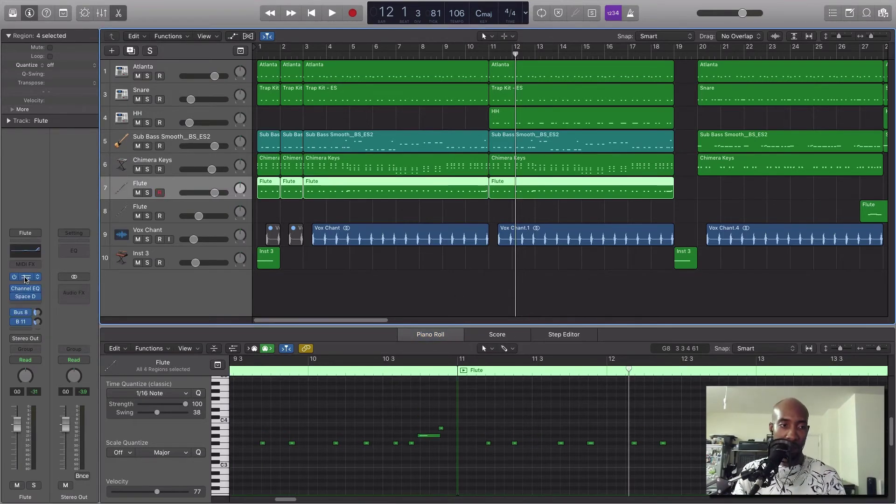
pyautogui.click(25, 277)
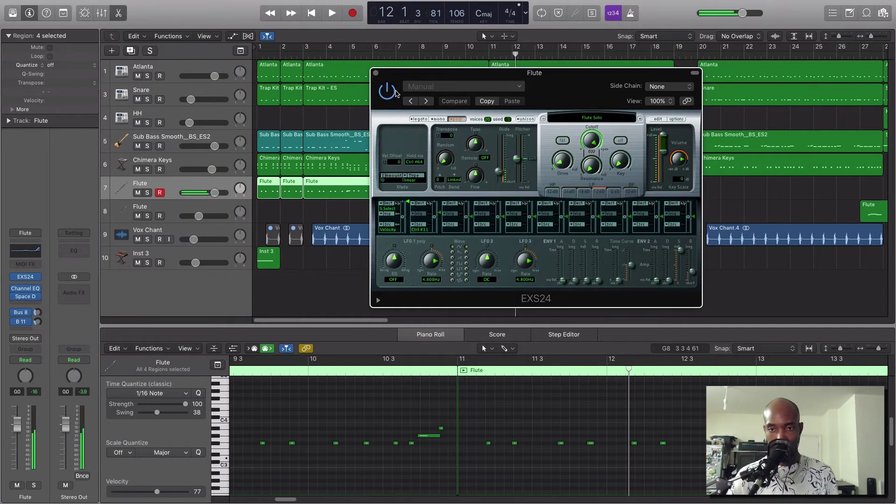
pyautogui.click(376, 74)
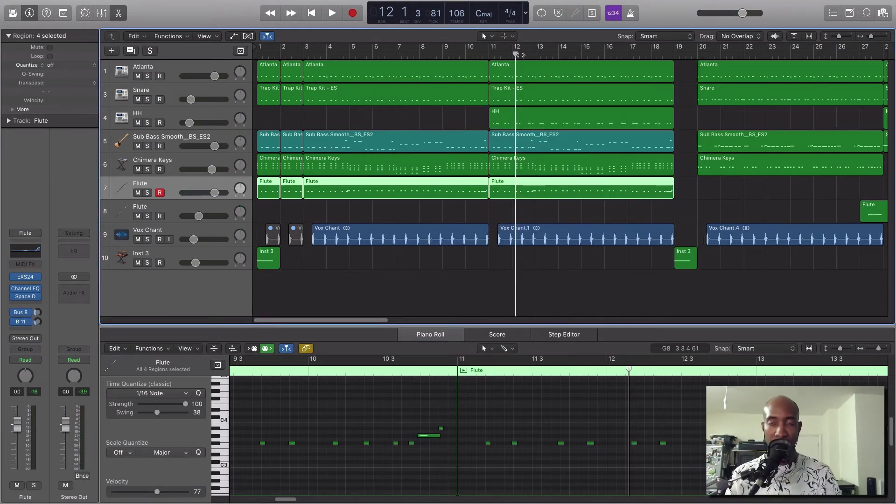
# Step: Move the playhead to bar 11, and review the Chimera Keys region at bar 3 and the Atlanta, Snare and HH tracks
pyautogui.moveTo(515, 53); pyautogui.dragTo(490, 53)
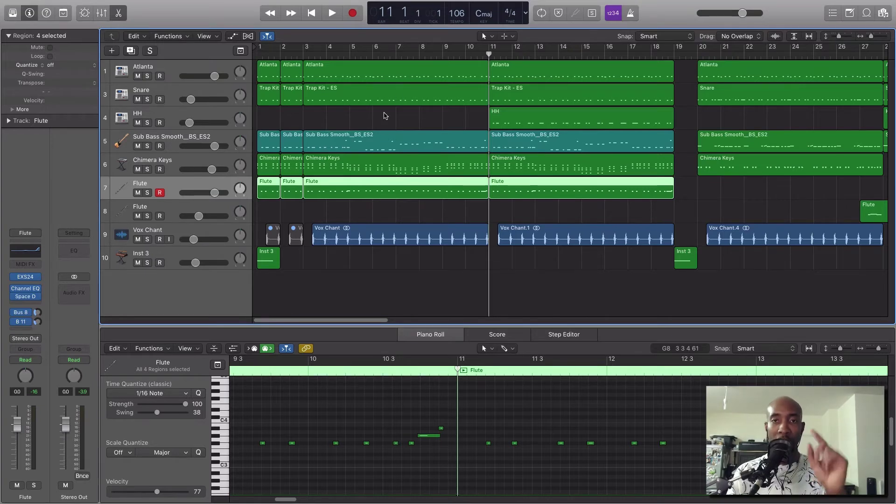
pyautogui.click(365, 166)
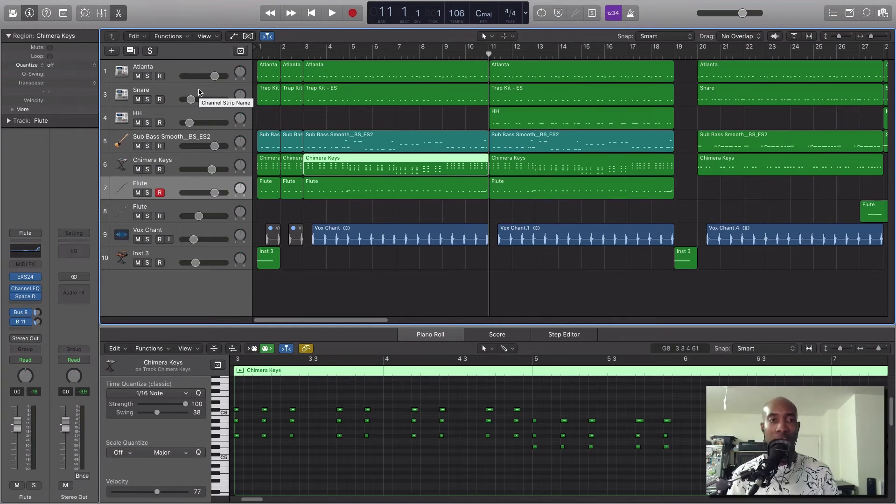
pyautogui.click(196, 67)
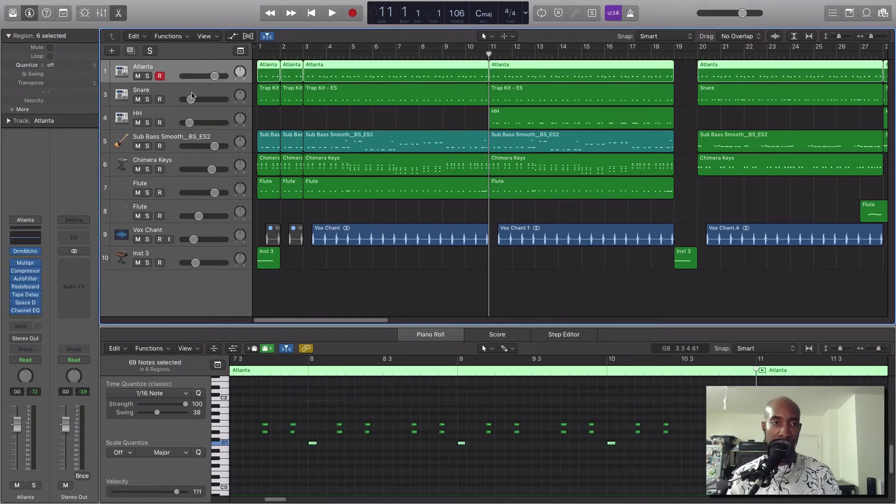
pyautogui.click(193, 106)
pyautogui.click(195, 117)
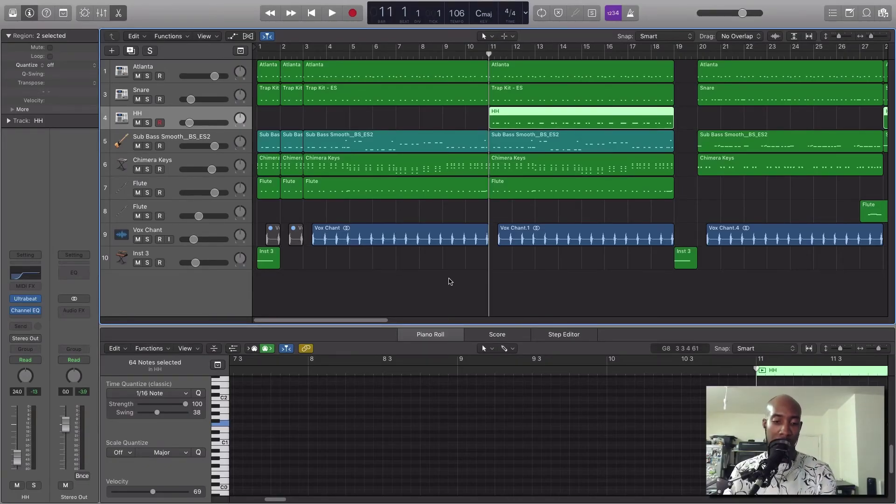
# Step: Place the playhead at bar 11 beat 2, and examine the Vox Chant track's audio regions, including the two muted ones
pyautogui.click(450, 282)
pyautogui.moveTo(483, 53); pyautogui.dragTo(494, 54)
pyautogui.click(221, 228)
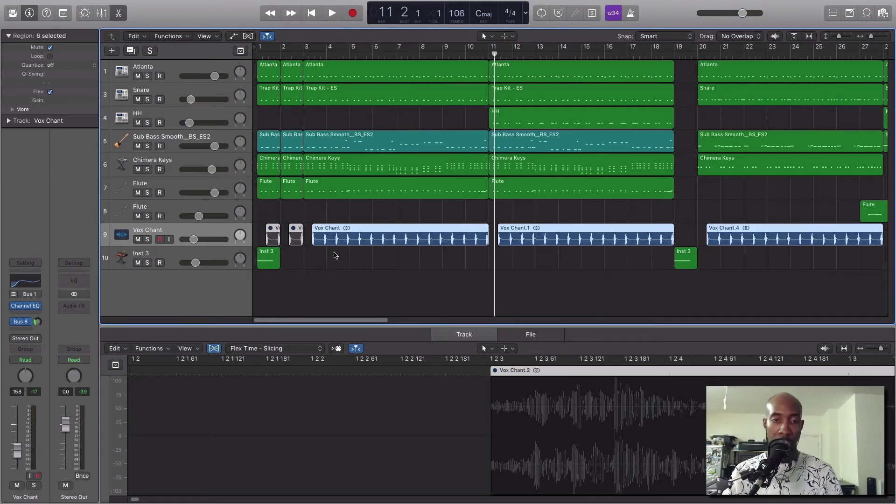
pyautogui.click(280, 228)
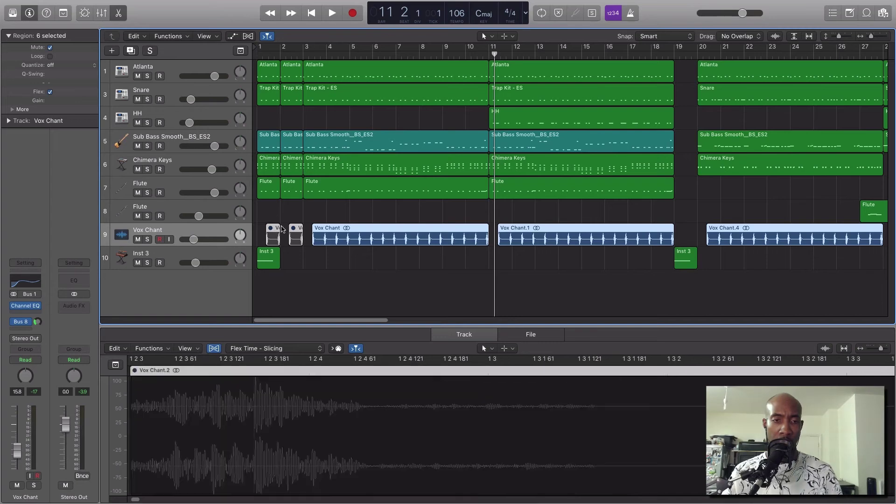
pyautogui.click(296, 229)
pyautogui.click(275, 230)
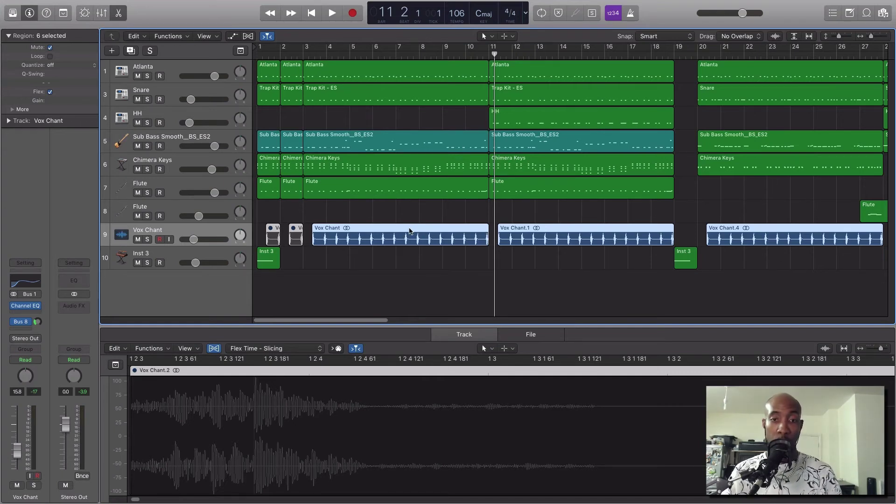
# Step: Return the playhead to bar 1, select the Inst 3 track, and display its ES P synth nearer the middle of the arrangement
pyautogui.click(260, 258)
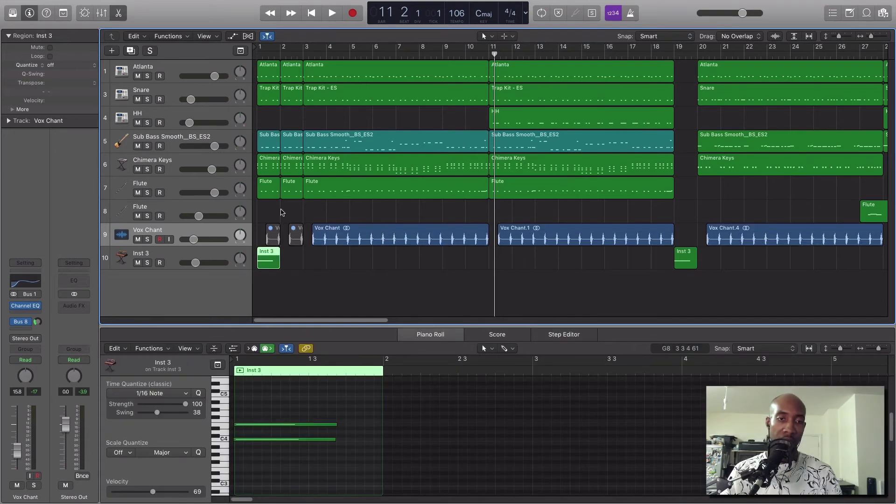
pyautogui.click(258, 54)
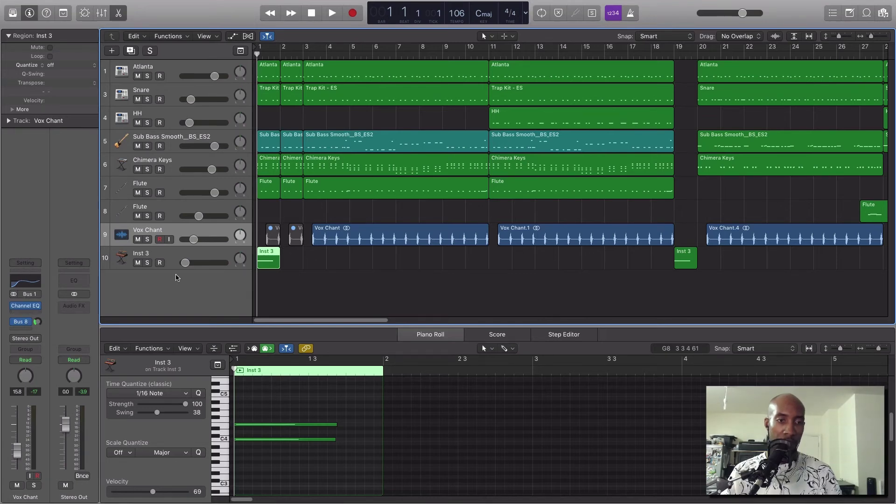
pyautogui.click(189, 257)
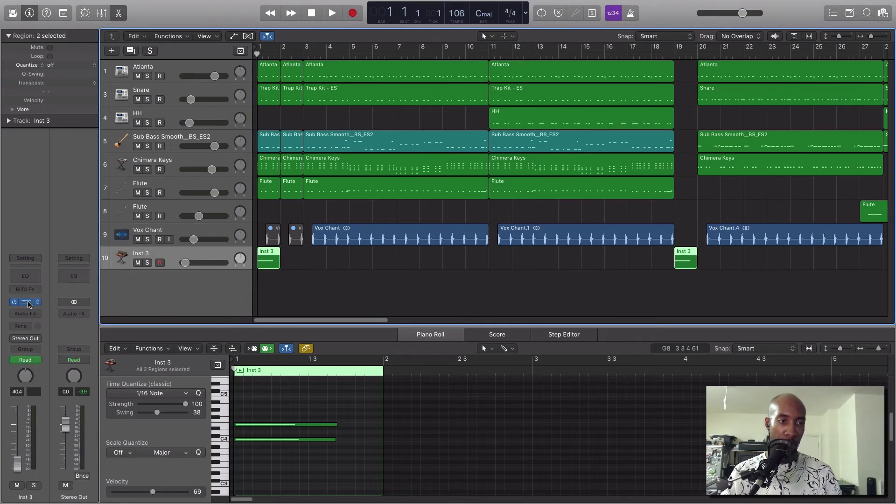
pyautogui.click(26, 303)
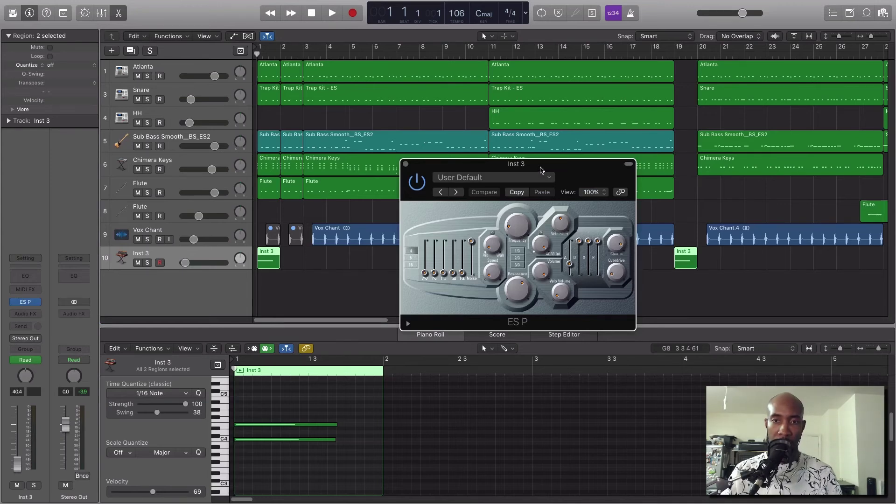
pyautogui.moveTo(542, 172); pyautogui.dragTo(492, 141)
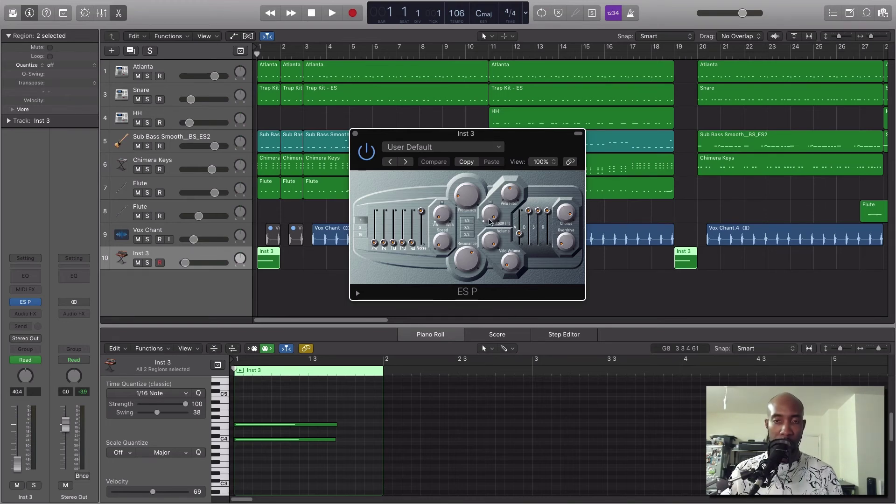
# Step: Solo the Inst 3 track, play it from bar 1, stop at bar 3, and clear the solo
pyautogui.click(147, 263)
pyautogui.press('space')
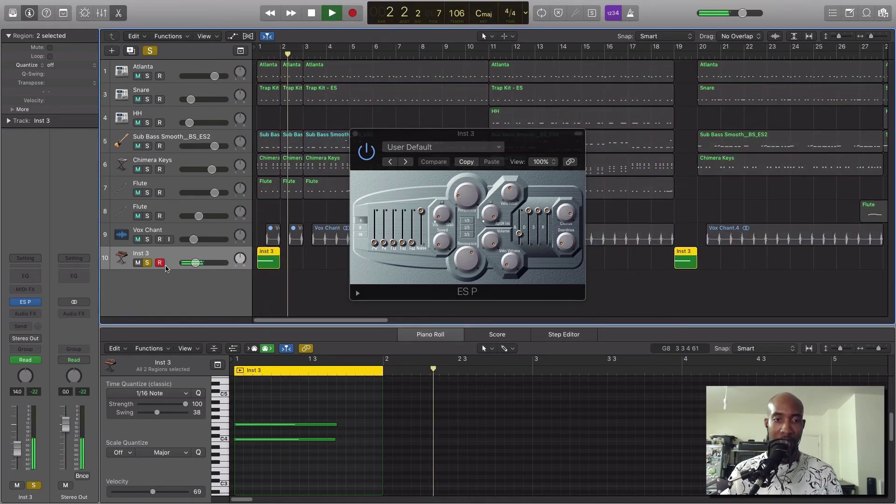
pyautogui.press('space')
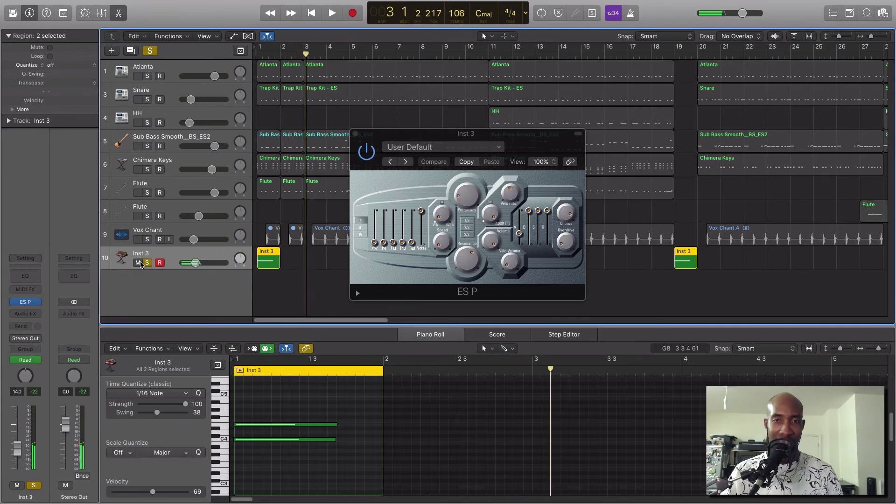
pyautogui.click(147, 262)
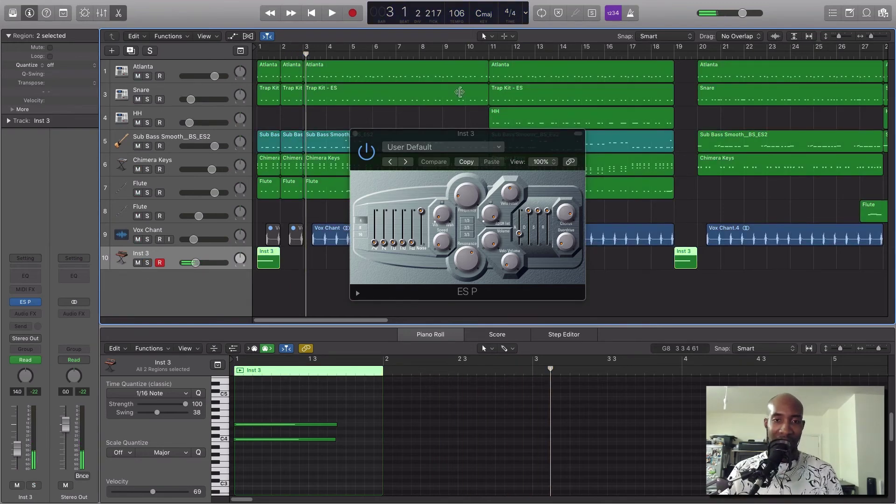
# Step: Close the ES P synth window and display the track automation to examine the Inst 3 track's volume ramps
pyautogui.click(355, 134)
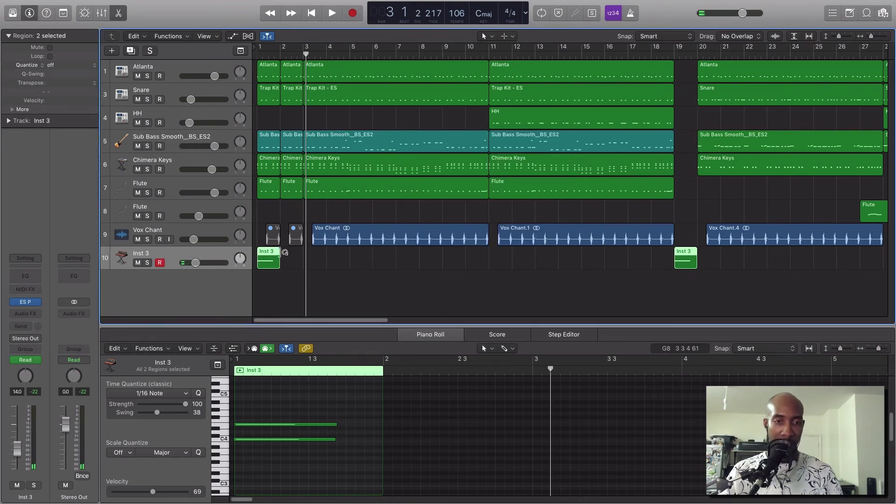
pyautogui.press('a')
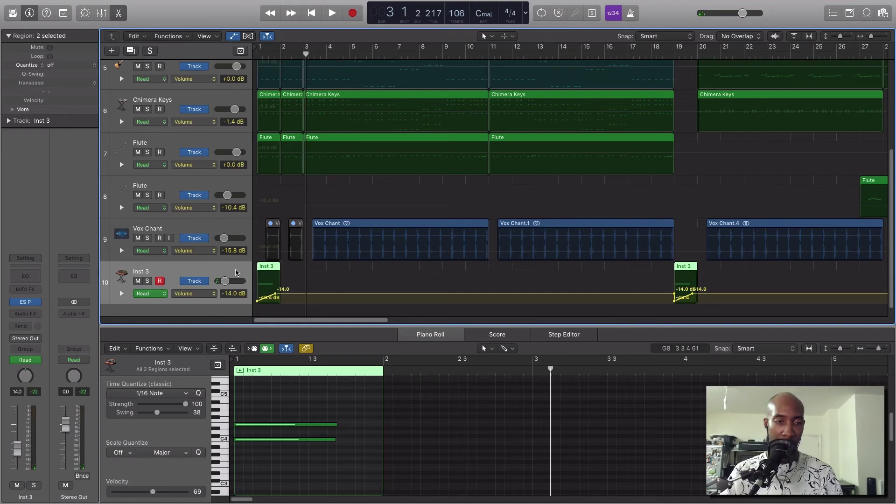
pyautogui.scroll(-1, 229, 268)
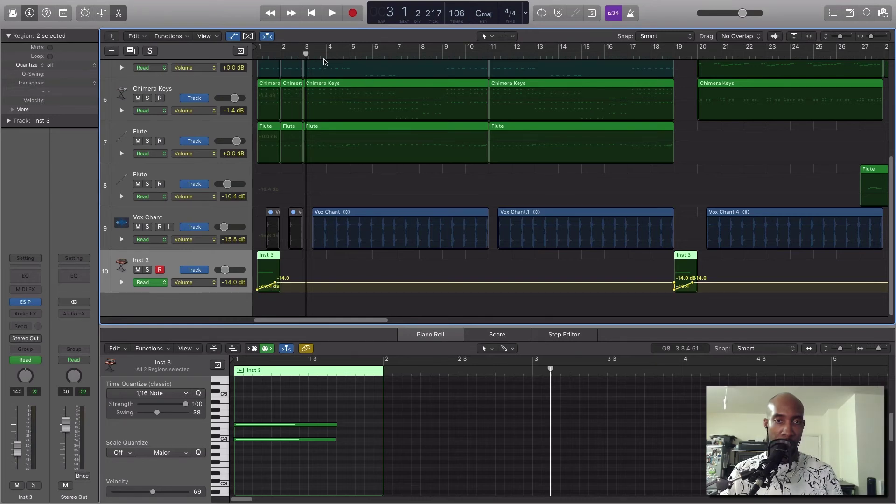
# Step: Play the beat from bar 1 to bar 3 with Inst 3's volume automation, then return to bar 1 and hide the automation
pyautogui.press('Return')
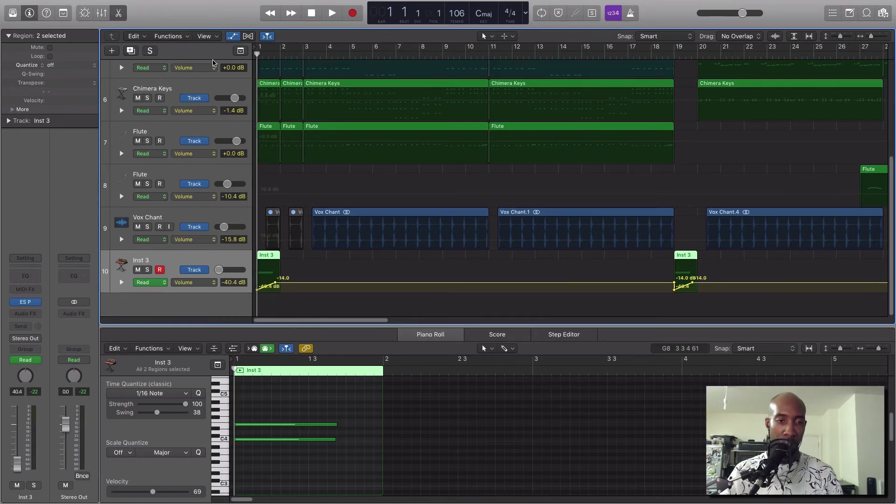
pyautogui.press('space')
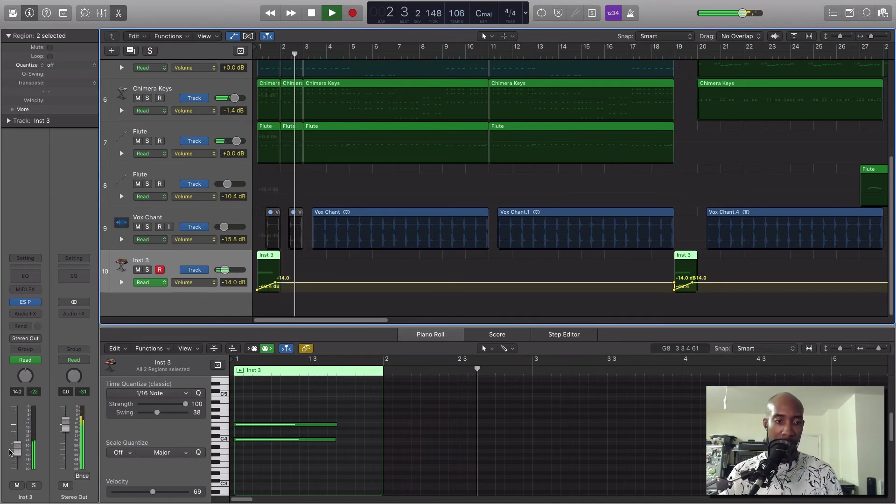
pyautogui.click(303, 13)
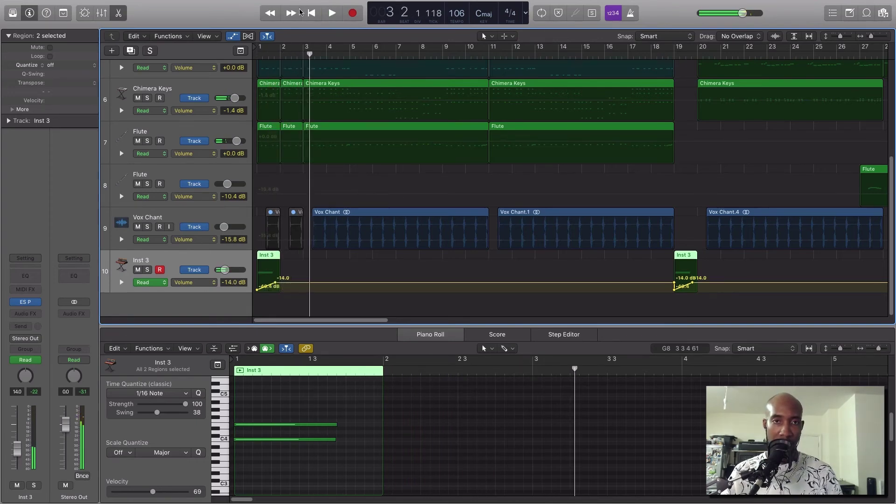
pyautogui.click(311, 12)
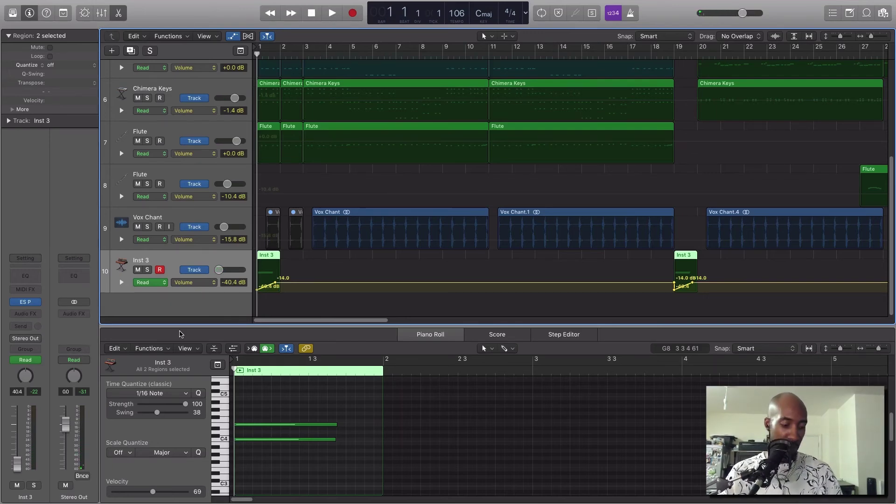
pyautogui.press('a')
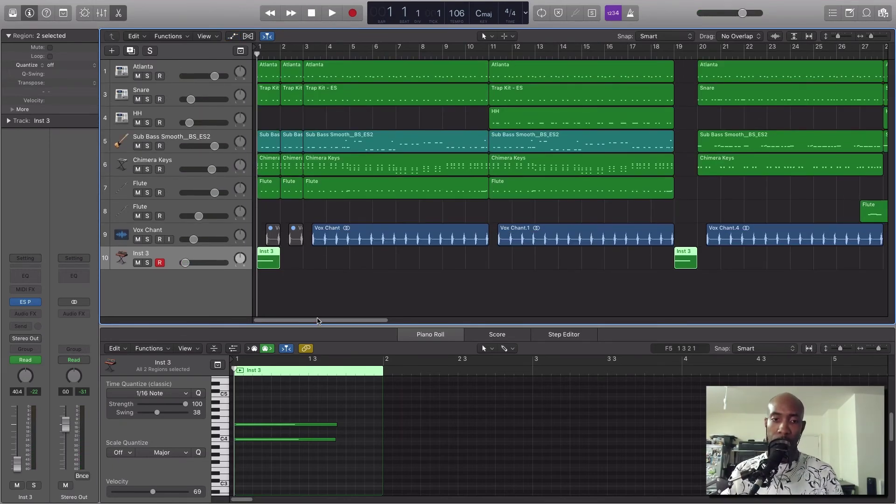
# Step: Inspect the notes of the Atlanta regions at bars 20 and 28 and the Snare region at bar 20
pyautogui.moveTo(317, 320); pyautogui.dragTo(396, 321)
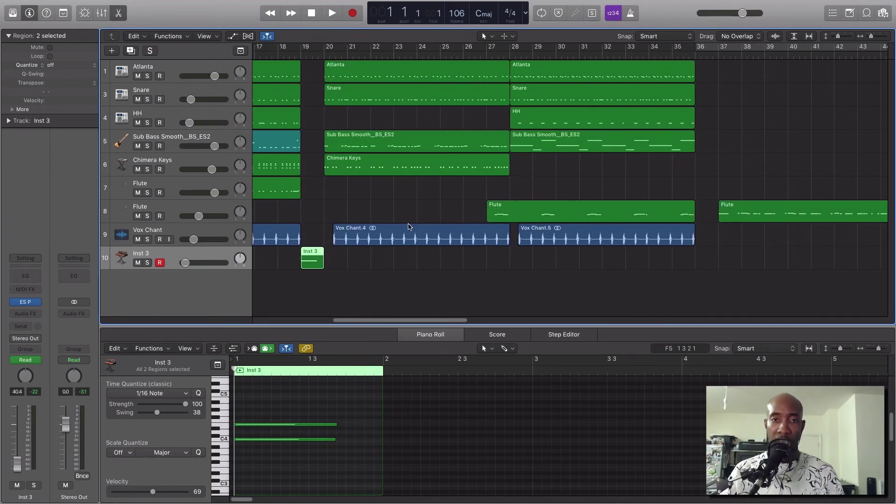
pyautogui.click(351, 68)
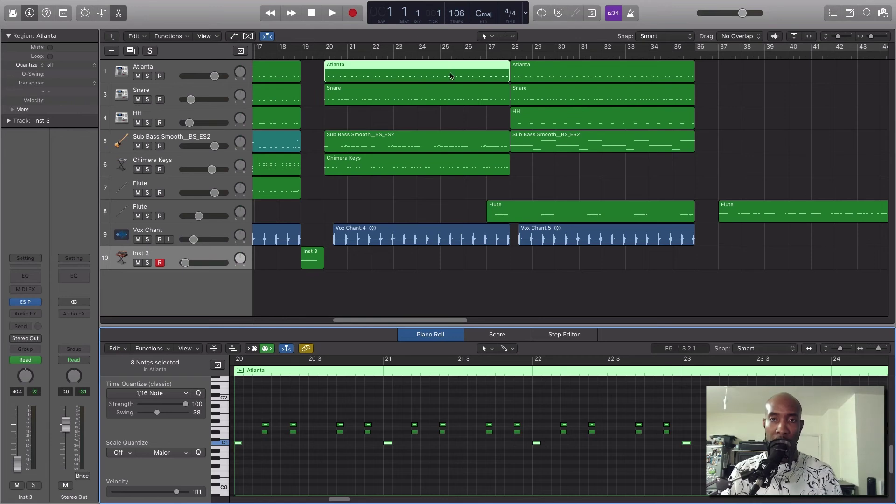
pyautogui.click(540, 67)
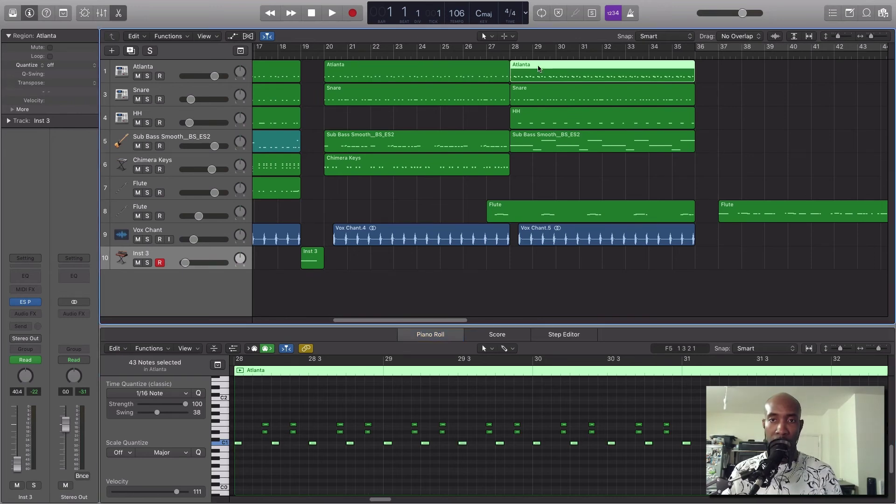
pyautogui.click(415, 95)
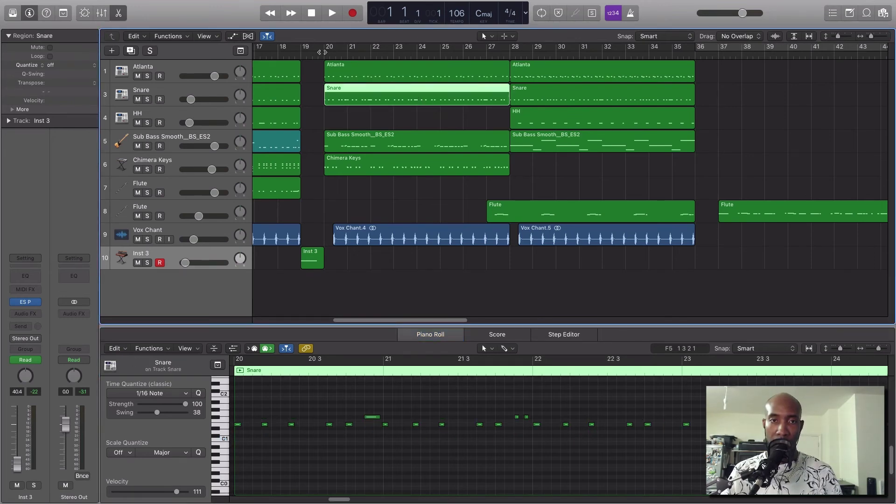
# Step: Play the beat from bar 20 to bar 21, and again from bar 28 to bar 30, to compare the two sections
pyautogui.click(323, 52)
pyautogui.press('space')
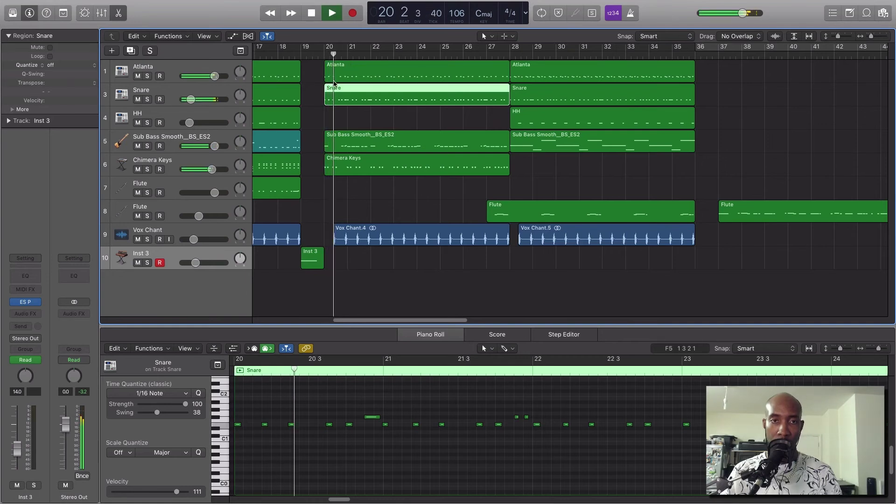
pyautogui.press('space')
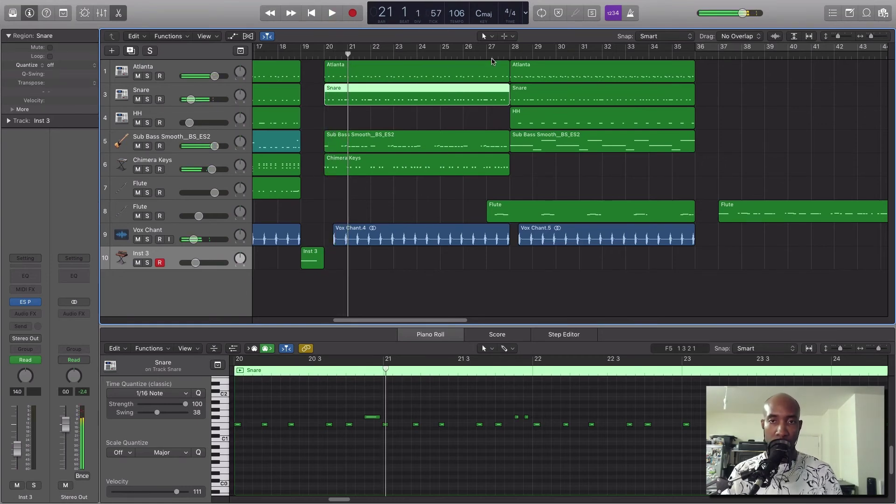
pyautogui.click(508, 52)
pyautogui.press('space')
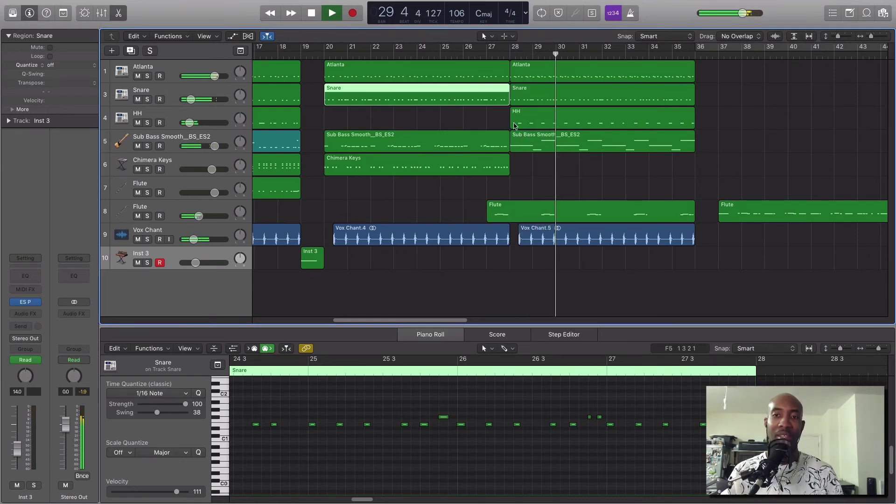
pyautogui.press('space')
# Step: Inspect the notes of the Sub Bass Smooth and Chimera Keys regions at bar 20
pyautogui.click(433, 147)
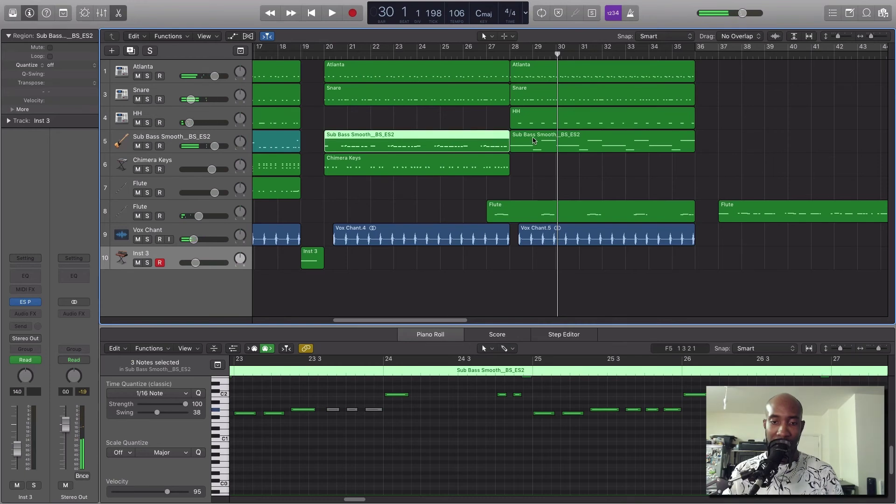
pyautogui.press('Right')
pyautogui.click(458, 142)
pyautogui.click(440, 165)
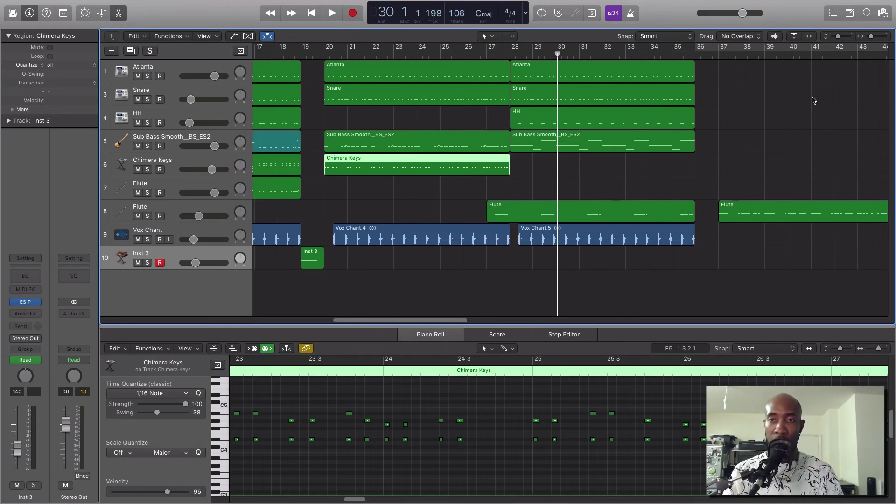
# Step: Bring the opening bars of the arrangement back into view and play the beat from bar 20
pyautogui.moveTo(378, 322); pyautogui.dragTo(299, 322)
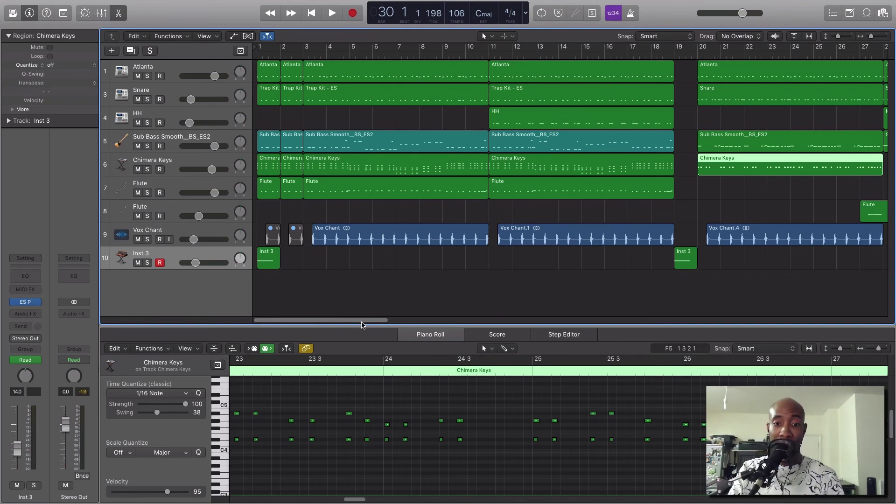
pyautogui.moveTo(368, 322)
pyautogui.mouseDown()
pyautogui.moveTo(424, 325)
pyautogui.moveTo(371, 322)
pyautogui.mouseUp()
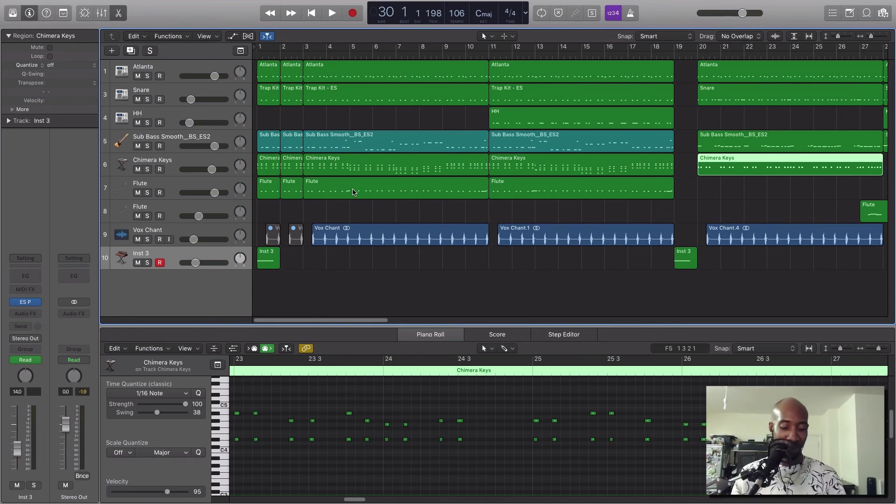
pyautogui.press('space')
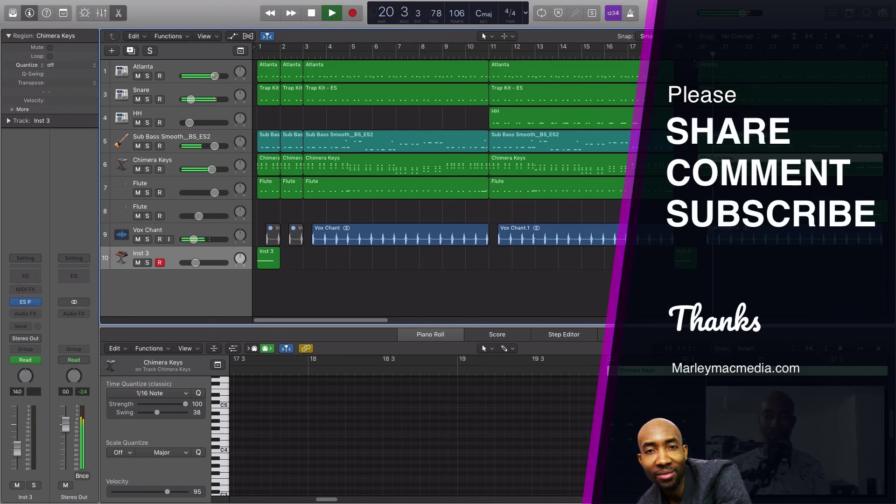